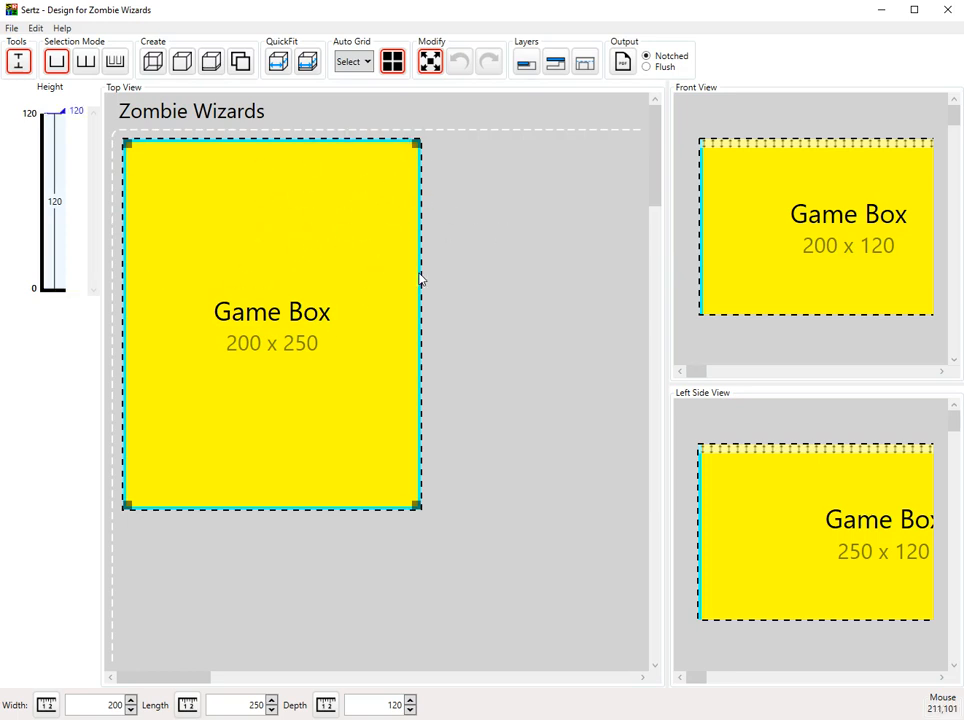
Create a new storage tray inside the Game Box
{"action": "left_click", "coordinate": [567, 297]}
{"action": "key", "text": "ctrl+a"}
{"action": "left_click", "coordinate": [181, 64]}
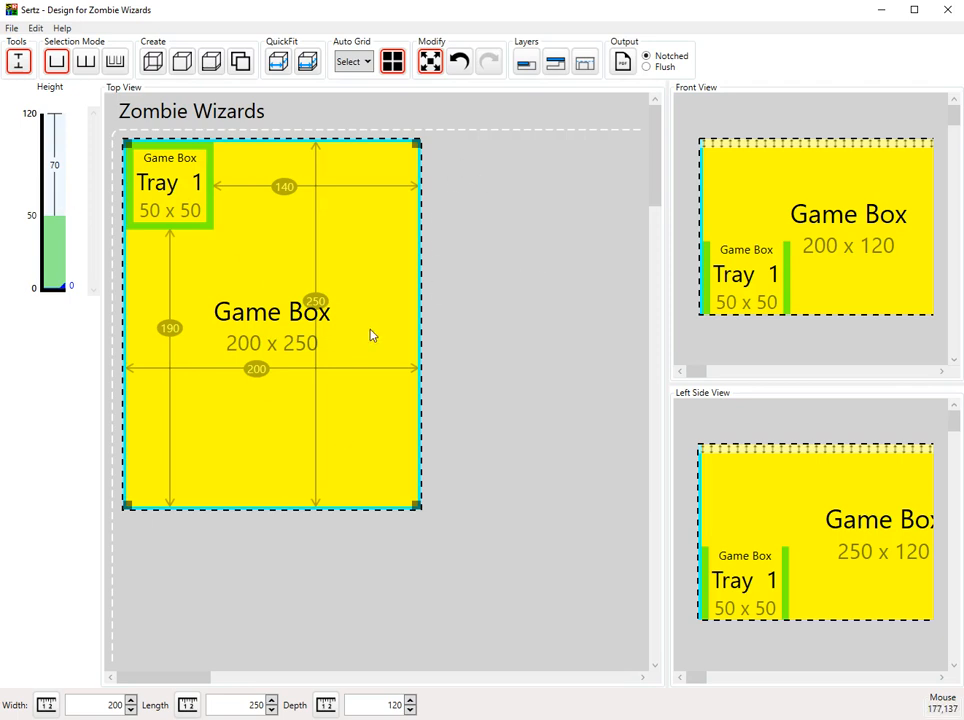
Move the new tray around inside the Game Box and return it to the upper-left inner corner
{"action": "left_click_drag", "start_coordinate": [176, 187], "coordinate": [235, 226]}
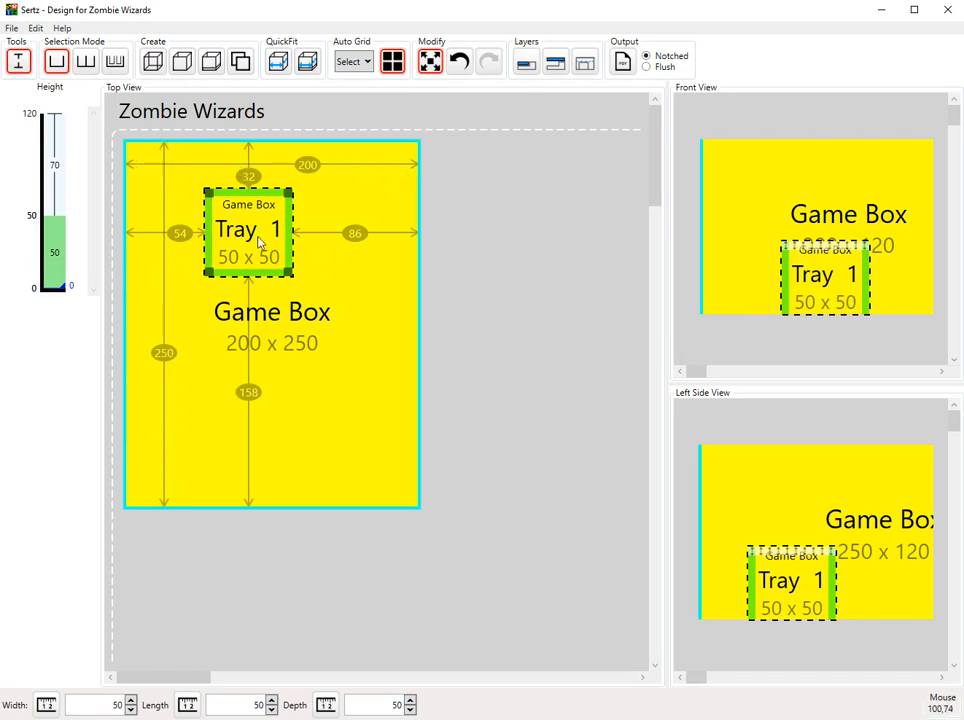
{"action": "left_click_drag", "start_coordinate": [240, 218], "coordinate": [263, 262]}
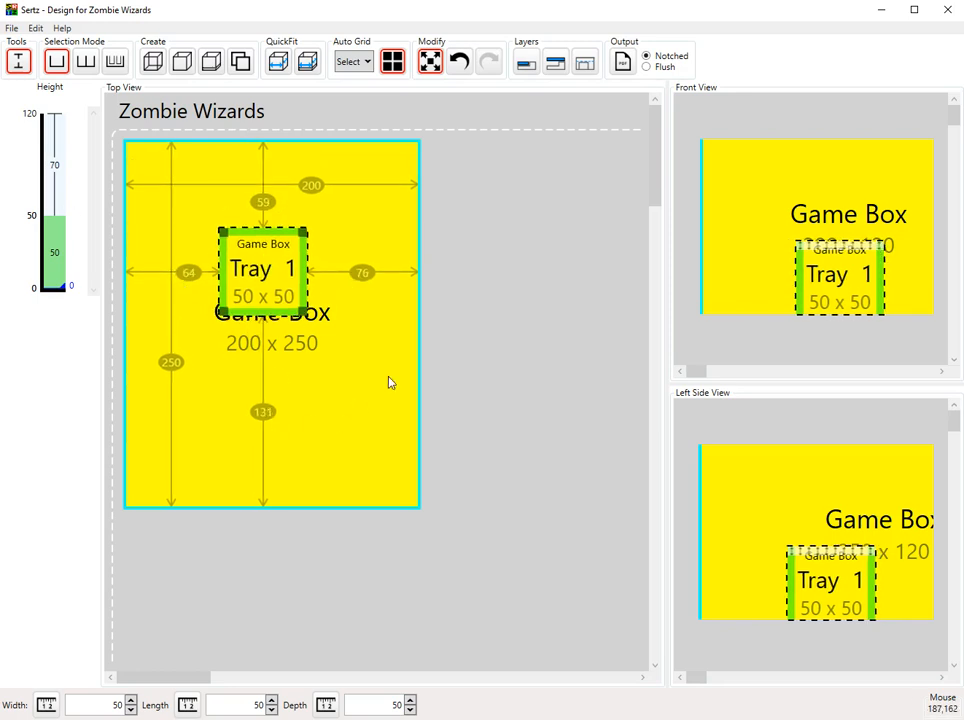
{"action": "left_click_drag", "start_coordinate": [270, 285], "coordinate": [126, 145]}
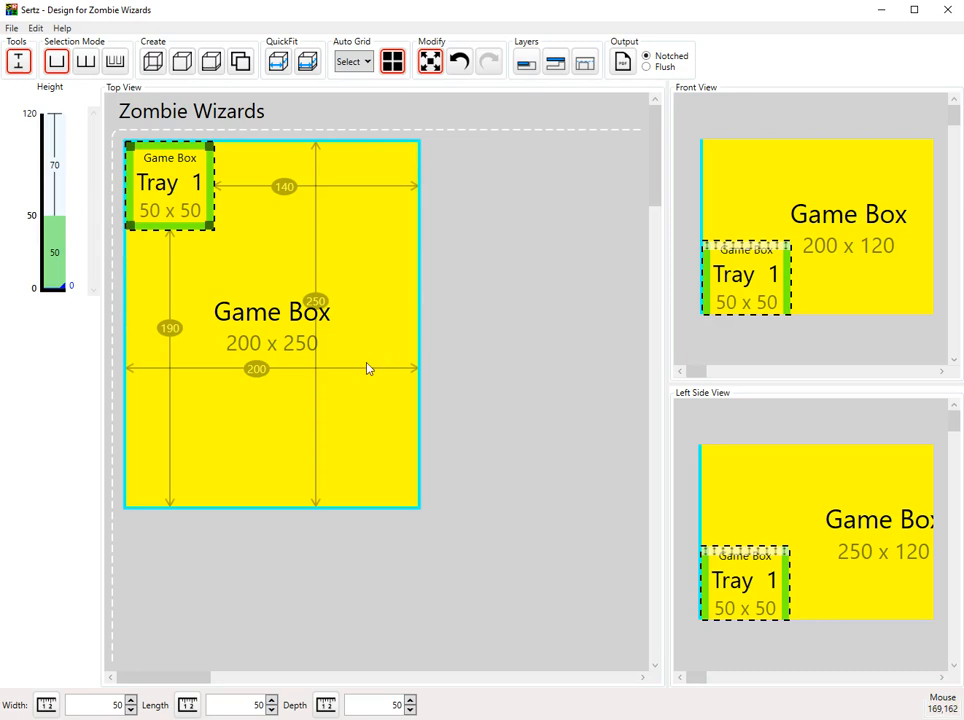
Stretch the tray to 190 x 240 to fill the Game Box, and move it out beside the box and back in
{"action": "left_click_drag", "start_coordinate": [211, 226], "coordinate": [437, 545]}
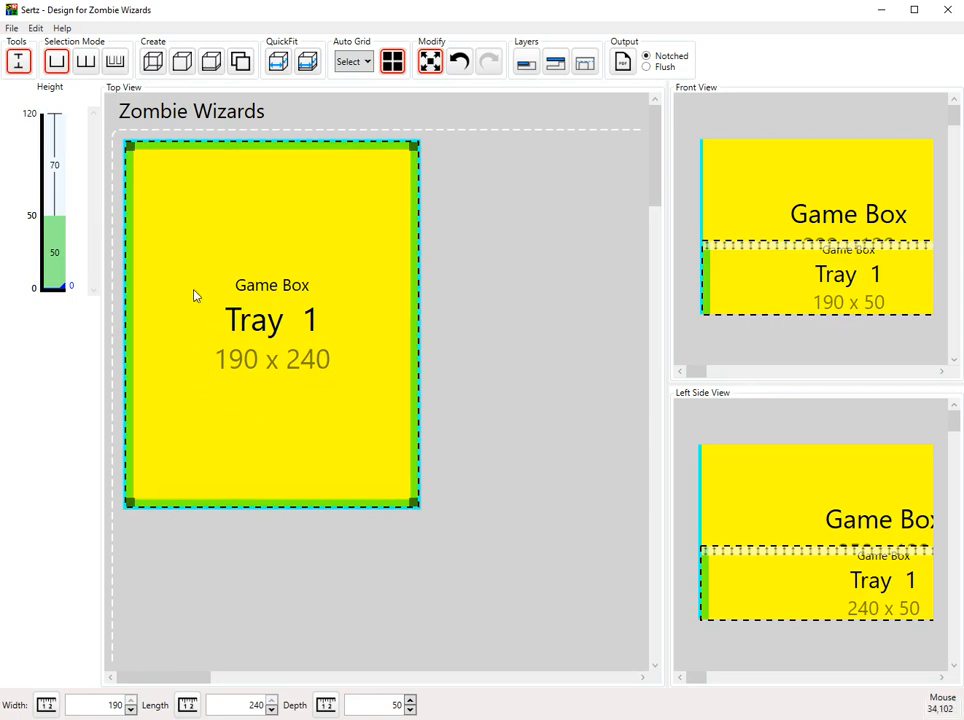
{"action": "left_click_drag", "start_coordinate": [189, 269], "coordinate": [501, 274]}
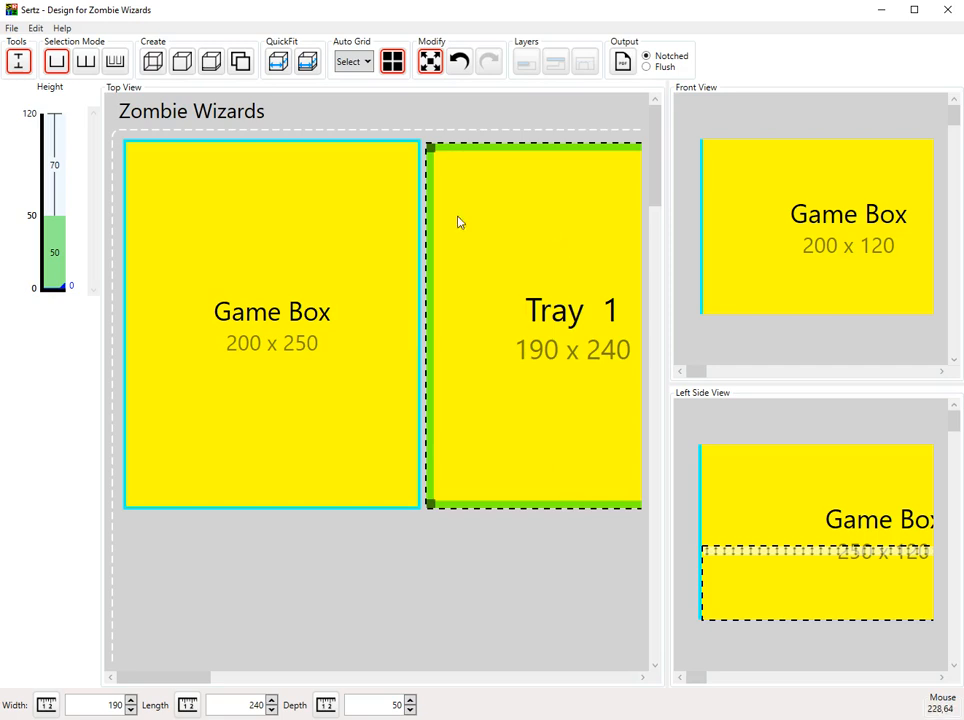
{"action": "left_click_drag", "start_coordinate": [562, 288], "coordinate": [330, 321]}
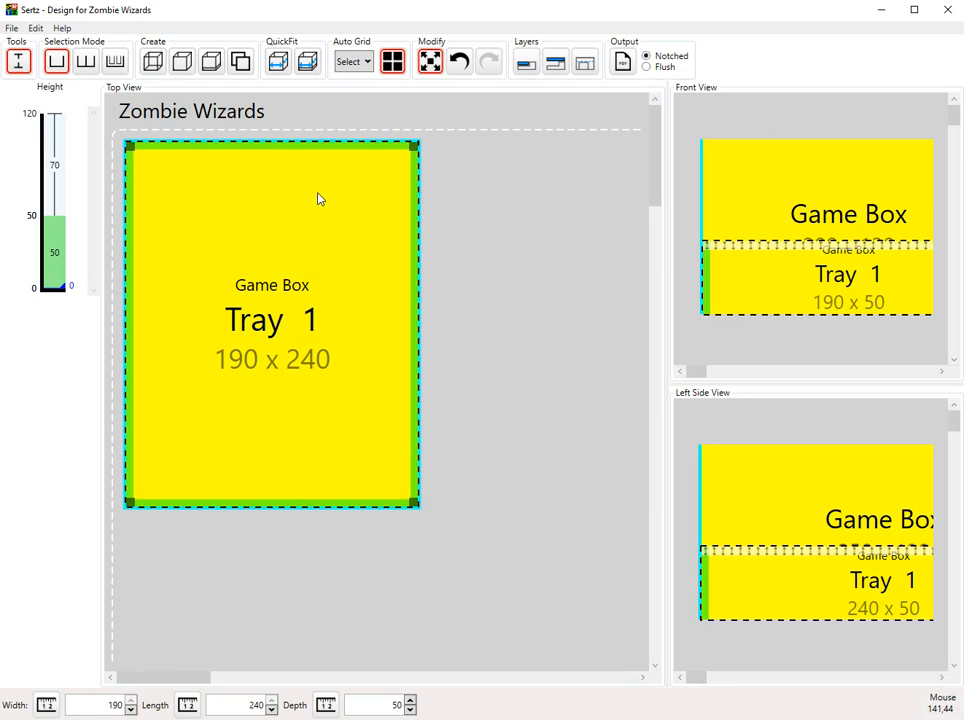
Rename the tray "Board Tiles", keeping all four walls and the base enabled
{"action": "double_click", "coordinate": [337, 321]}
{"action": "left_click", "coordinate": [447, 273]}
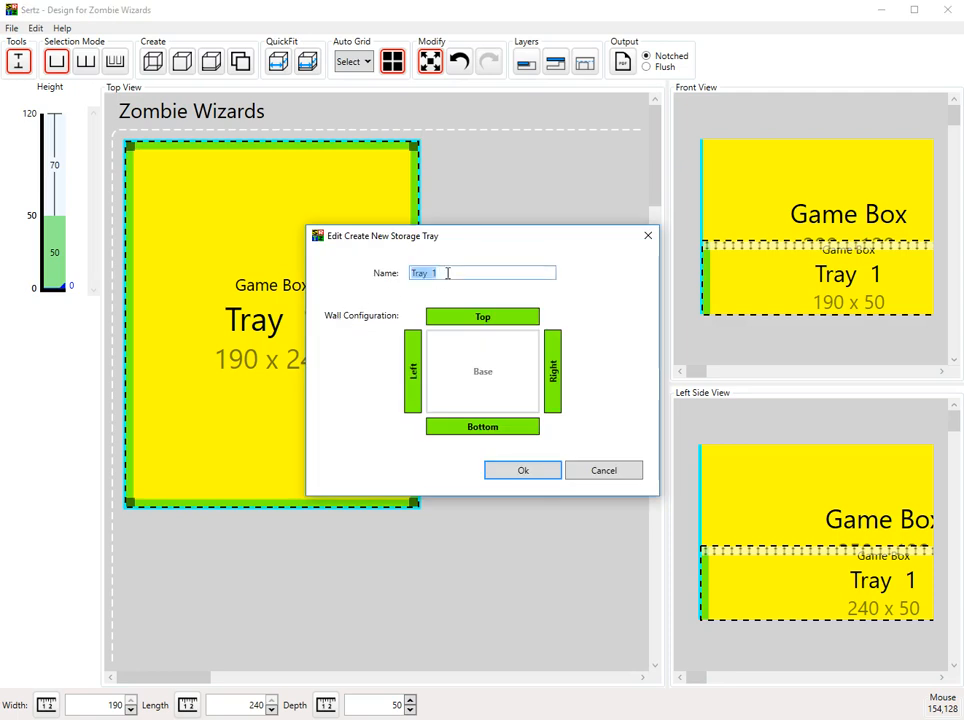
{"action": "type", "text": "Box"}
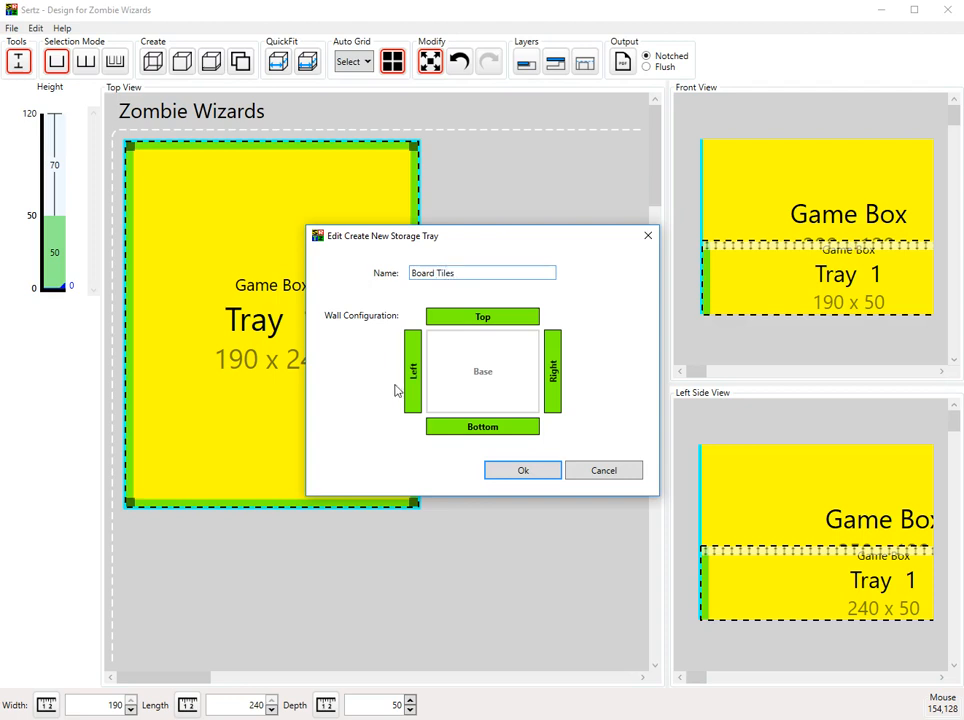
{"action": "left_click", "coordinate": [504, 386]}
{"action": "left_click", "coordinate": [505, 386]}
{"action": "left_click", "coordinate": [469, 318]}
{"action": "left_click", "coordinate": [469, 320]}
{"action": "left_click", "coordinate": [524, 471]}
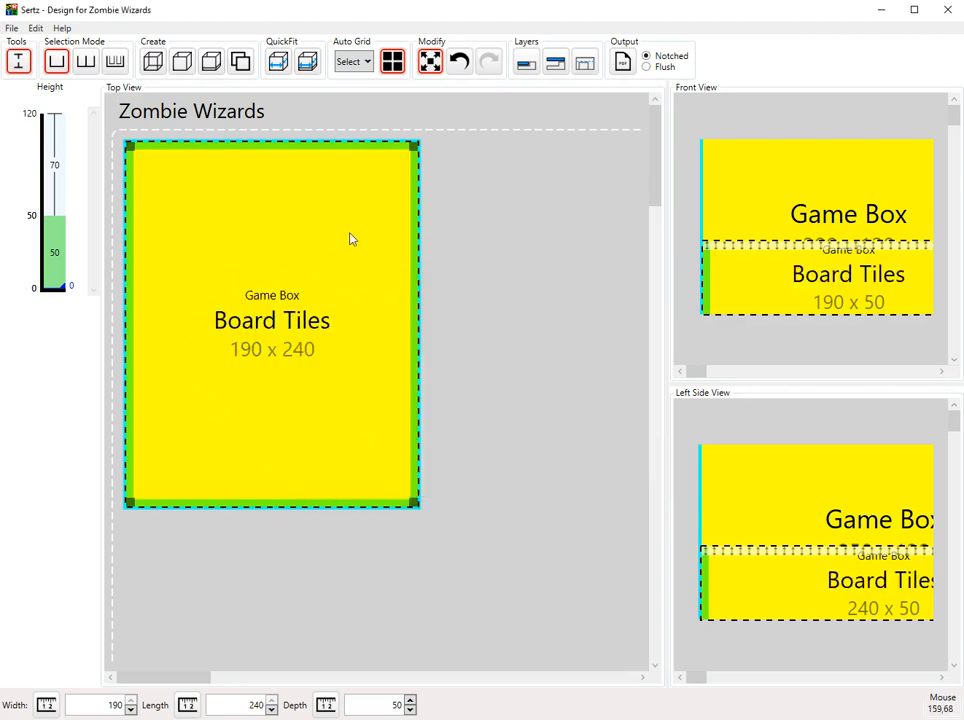
Move the Board Tiles tray out of the Game Box and back in, and reduce its depth to 30 in the front view
{"action": "left_click_drag", "start_coordinate": [347, 357], "coordinate": [581, 320]}
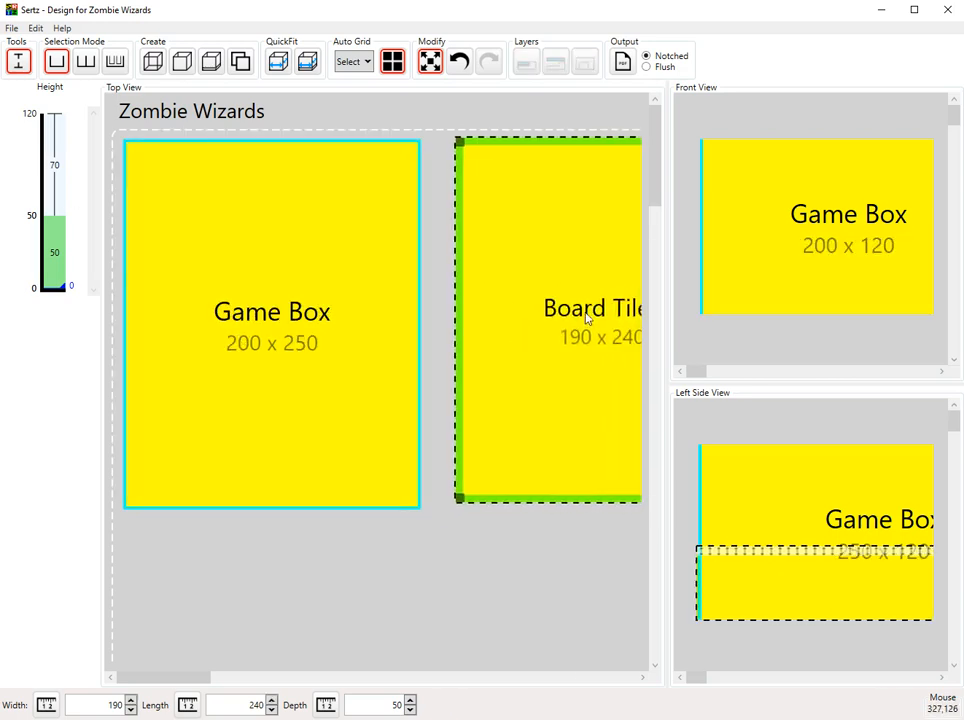
{"action": "left_click_drag", "start_coordinate": [503, 392], "coordinate": [372, 387]}
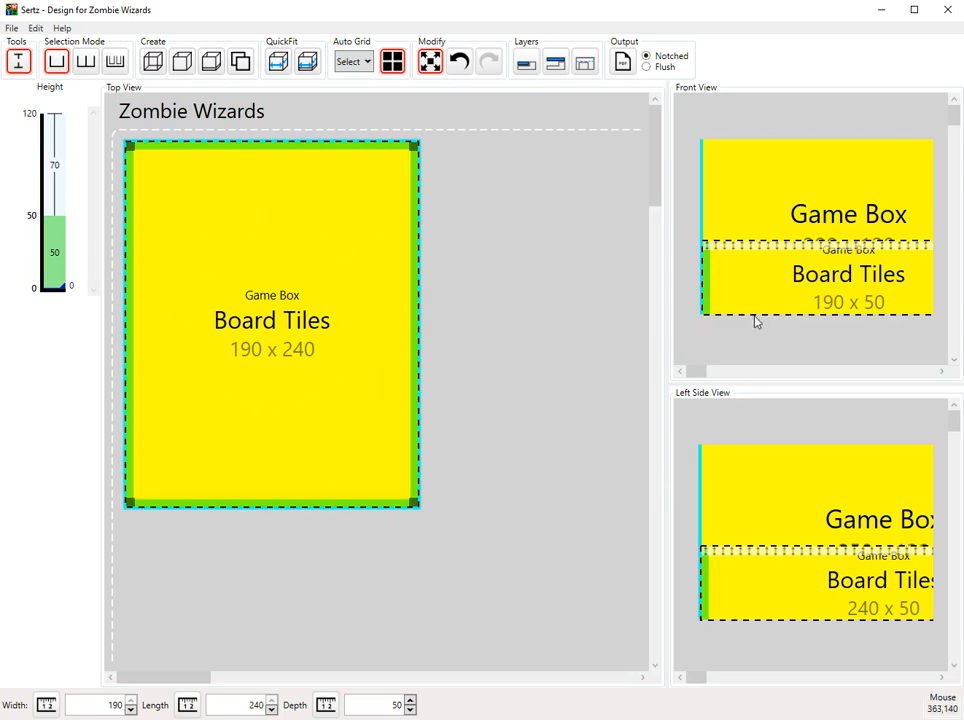
{"action": "left_click_drag", "start_coordinate": [668, 338], "coordinate": [498, 200]}
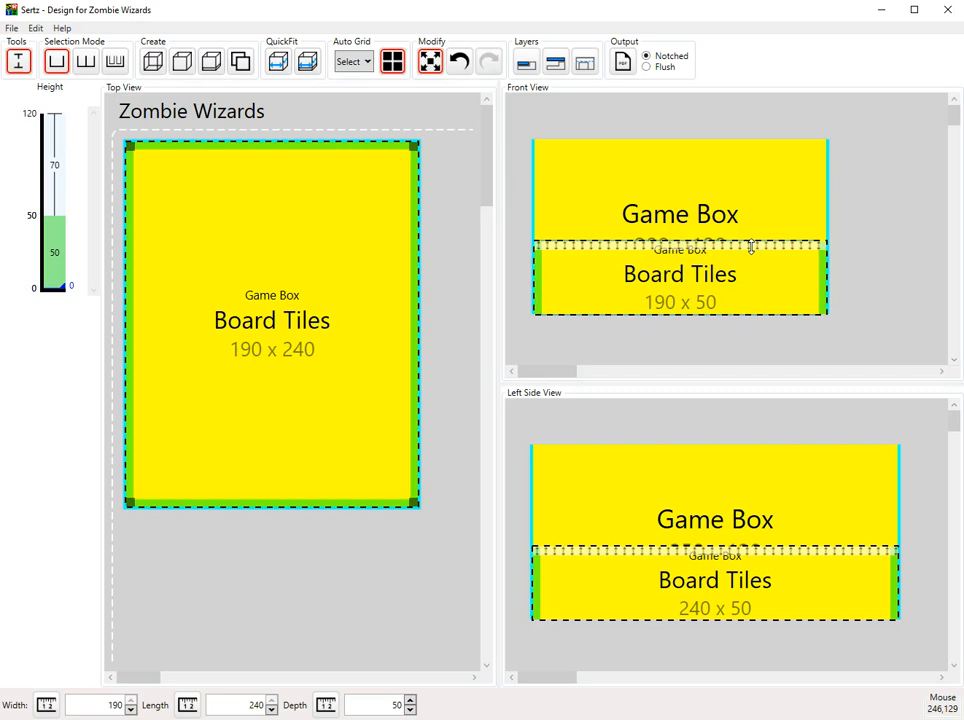
{"action": "left_click_drag", "start_coordinate": [751, 246], "coordinate": [751, 280]}
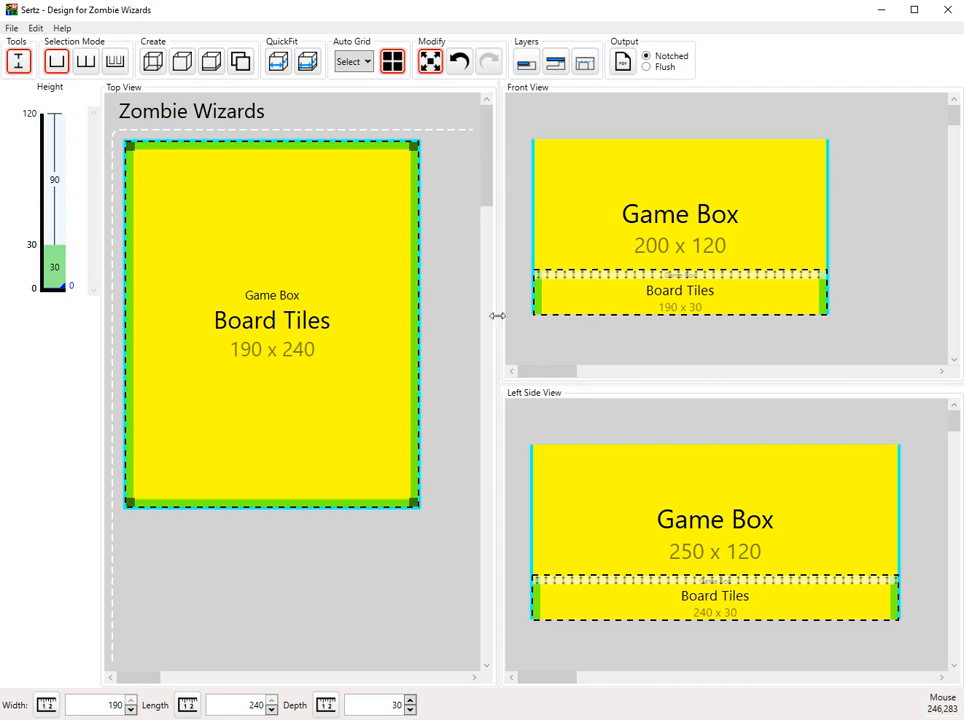
{"action": "left_click_drag", "start_coordinate": [499, 317], "coordinate": [667, 318]}
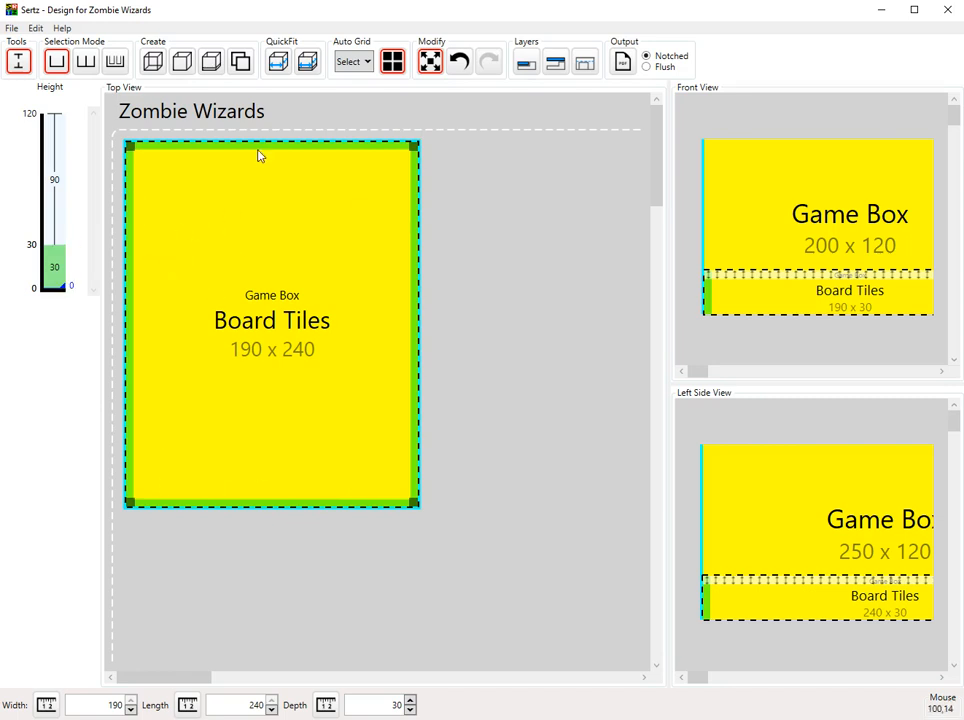
Move the Board Tiles tray beside the Game Box, check its position in the front view, and return it inside the box
{"action": "left_click_drag", "start_coordinate": [223, 275], "coordinate": [479, 264]}
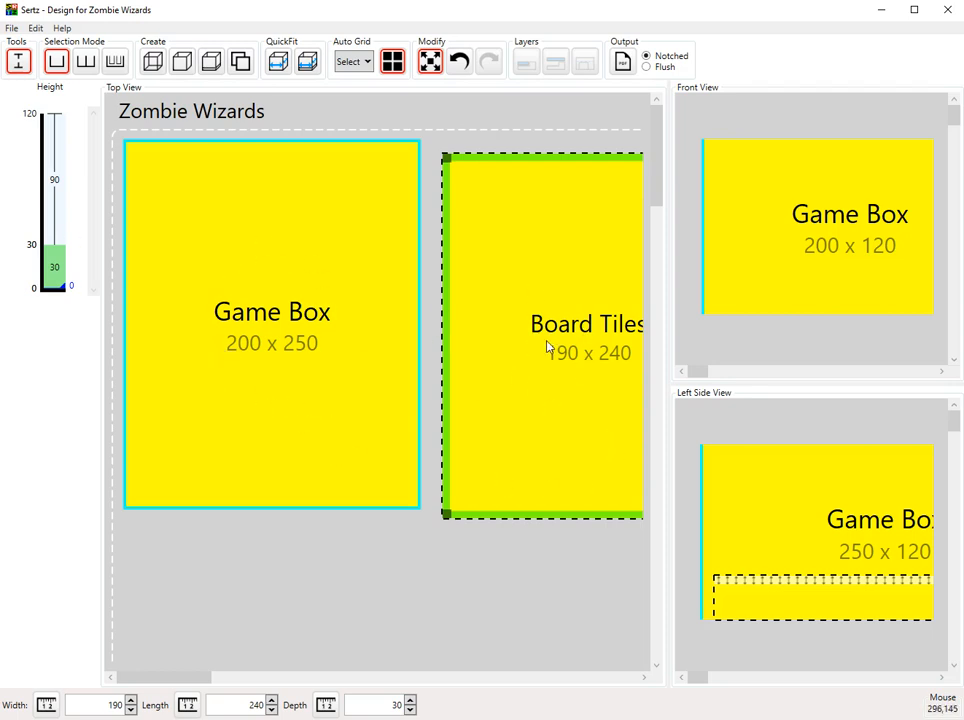
{"action": "left_click_drag", "start_coordinate": [687, 375], "coordinate": [717, 377]}
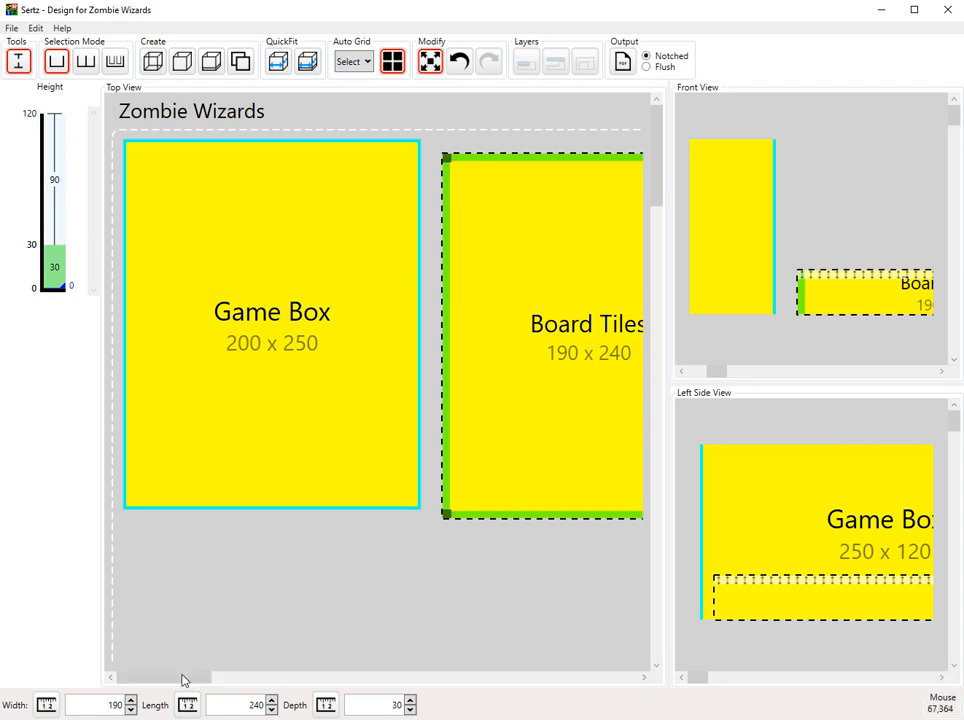
{"action": "left_click_drag", "start_coordinate": [540, 355], "coordinate": [293, 344]}
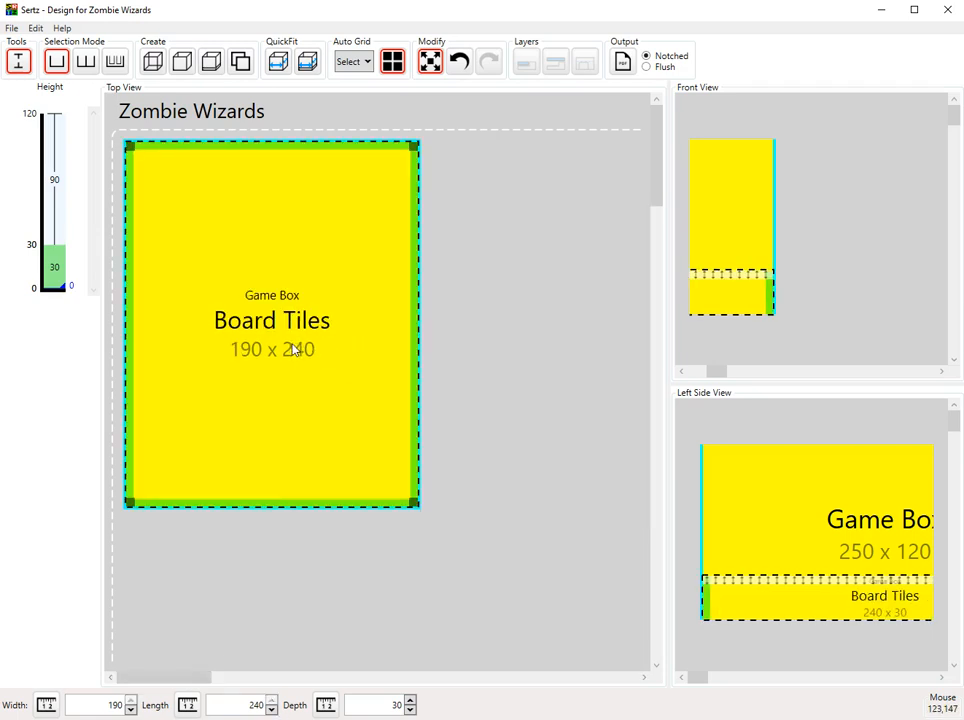
{"action": "left_click", "coordinate": [519, 400]}
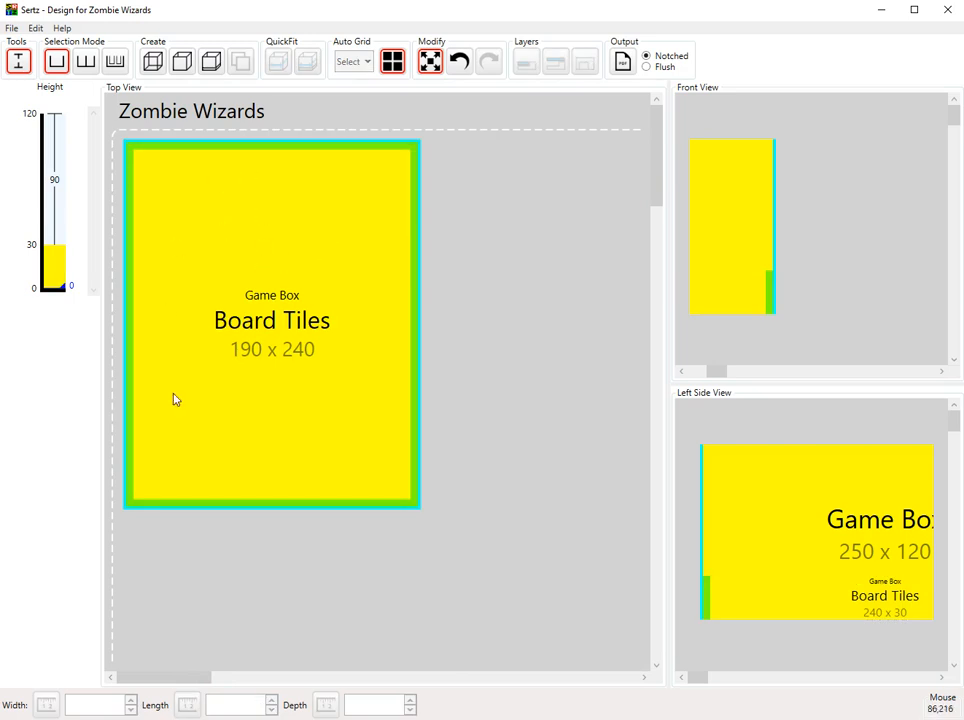
{"action": "left_click_drag", "start_coordinate": [716, 372], "coordinate": [701, 372]}
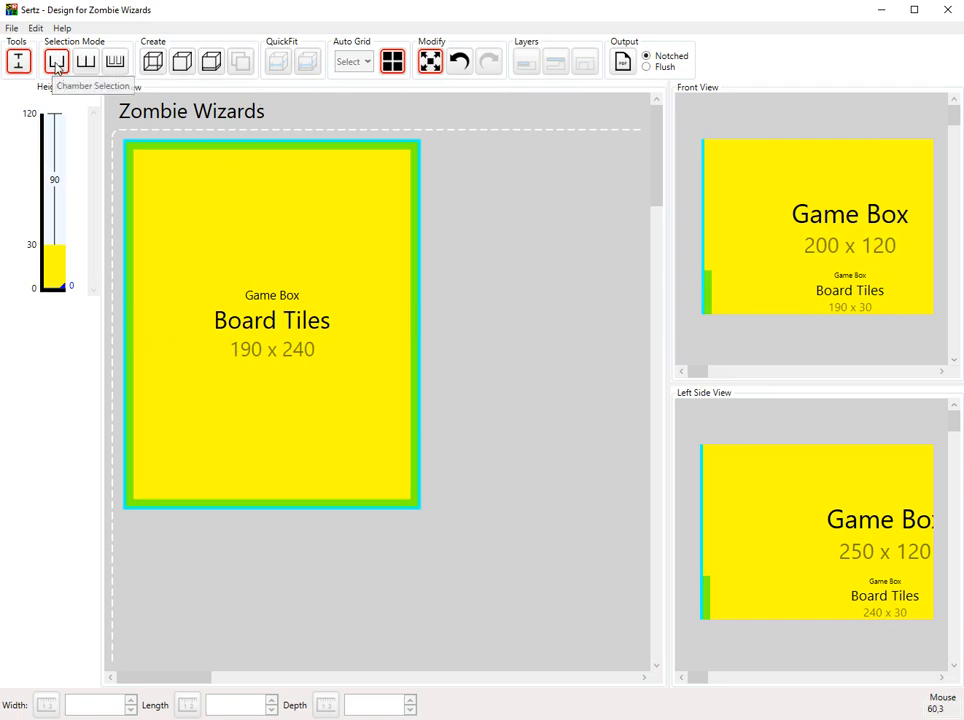
Shift the Game Box together with its tray slightly up and left in Layer Selection mode, and return to Chamber Selection
{"action": "left_click", "coordinate": [243, 320]}
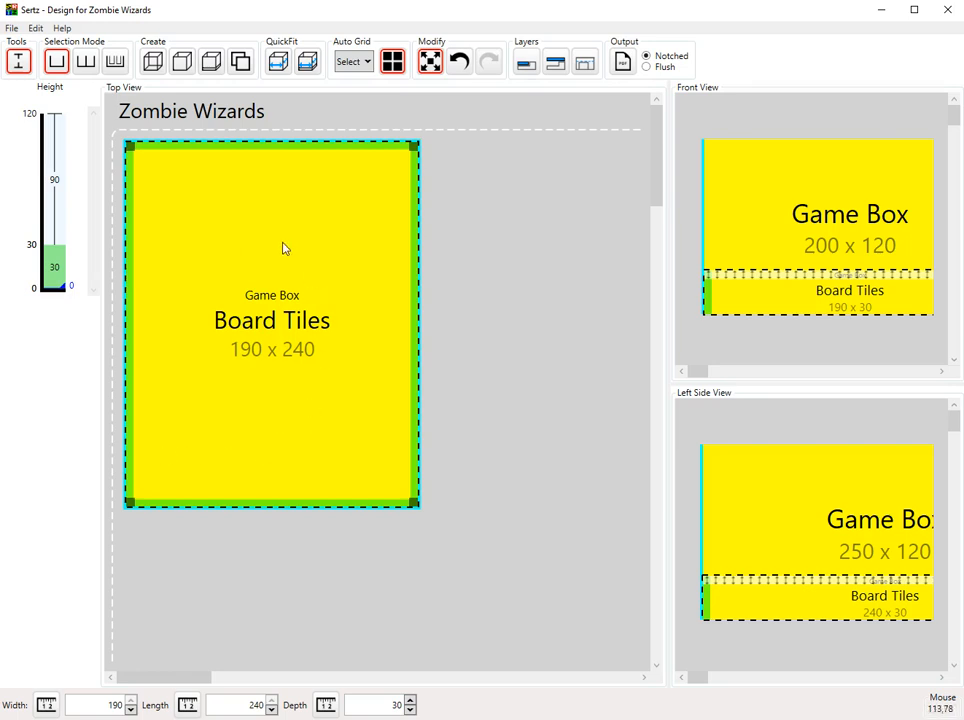
{"action": "left_click", "coordinate": [86, 63]}
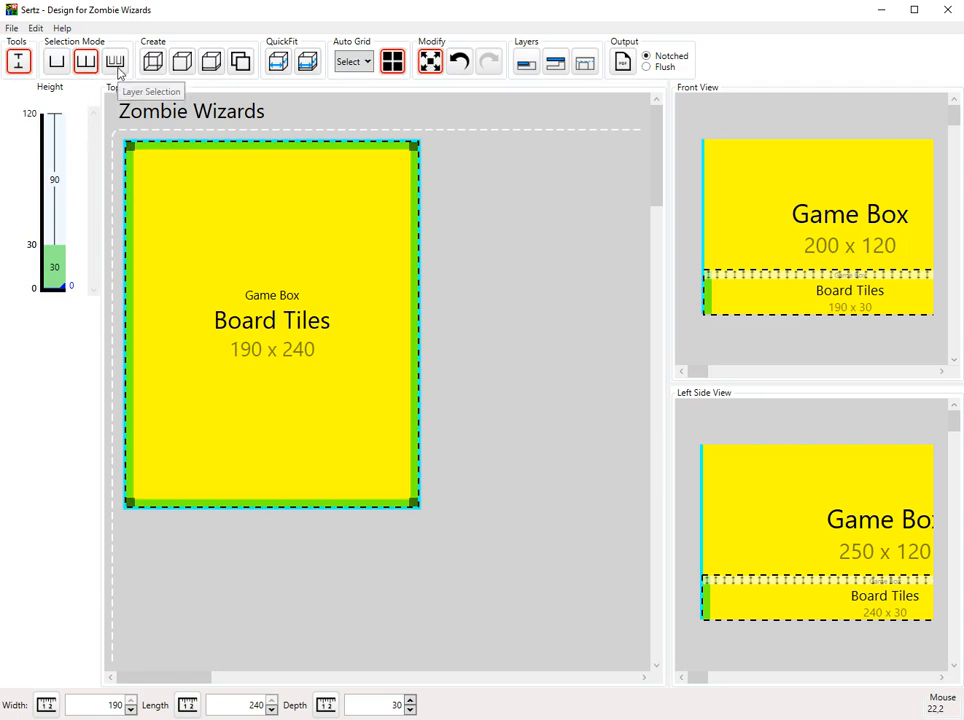
{"action": "left_click", "coordinate": [116, 65]}
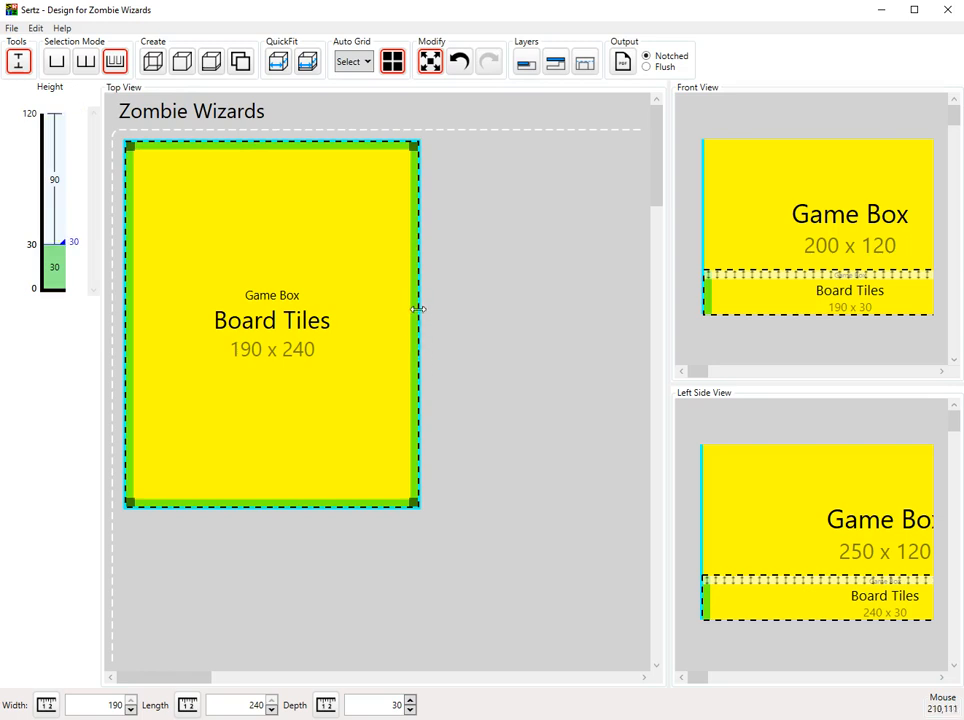
{"action": "left_click", "coordinate": [372, 273]}
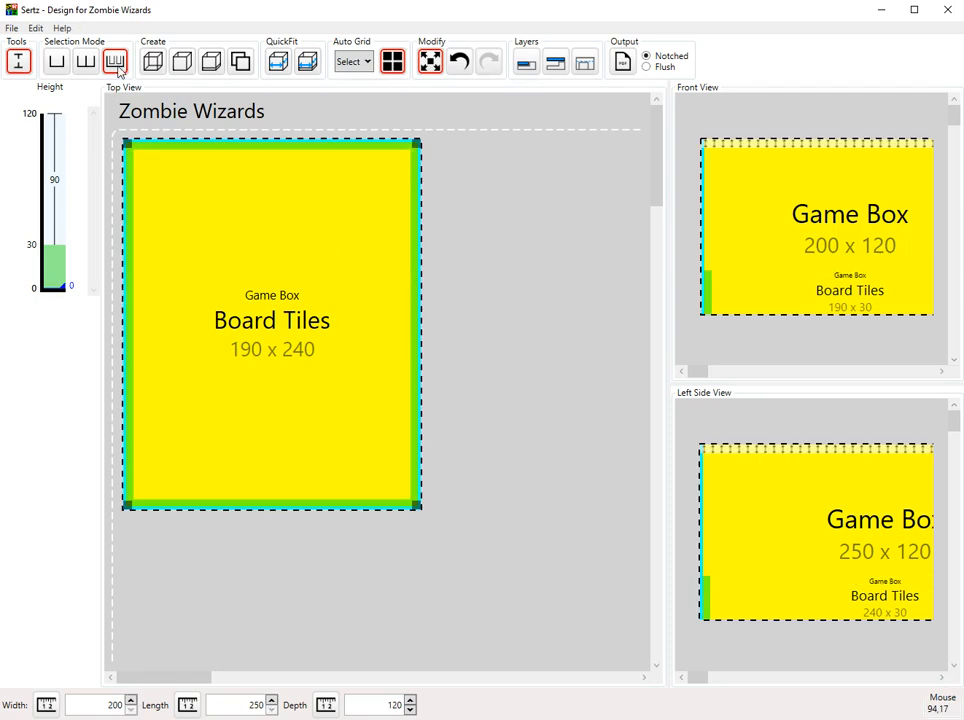
{"action": "left_click_drag", "start_coordinate": [307, 228], "coordinate": [263, 230]}
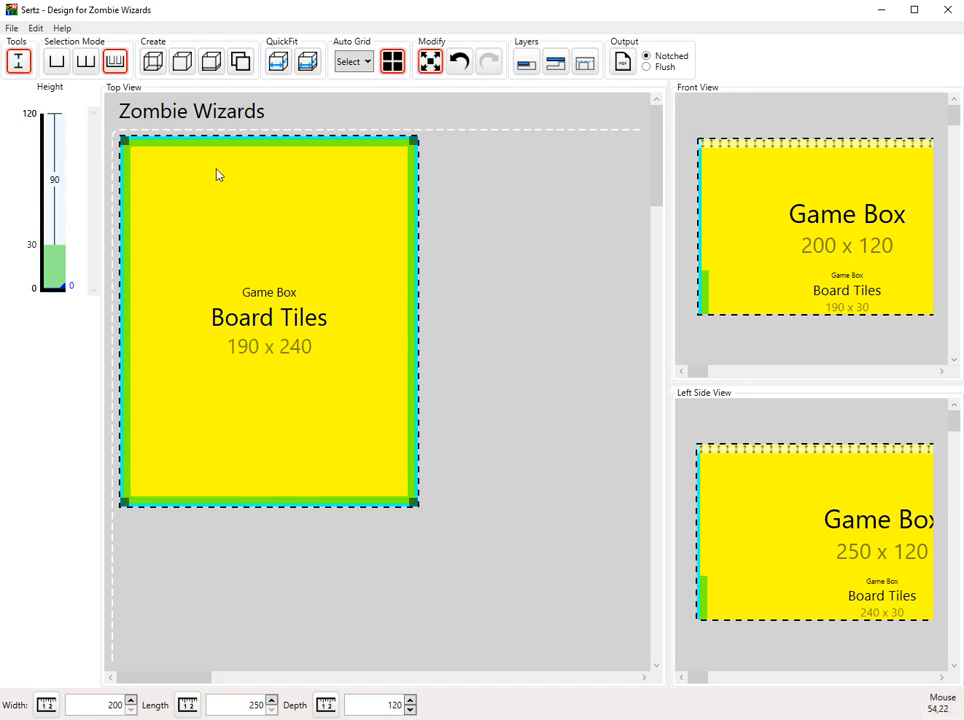
{"action": "left_click", "coordinate": [56, 63]}
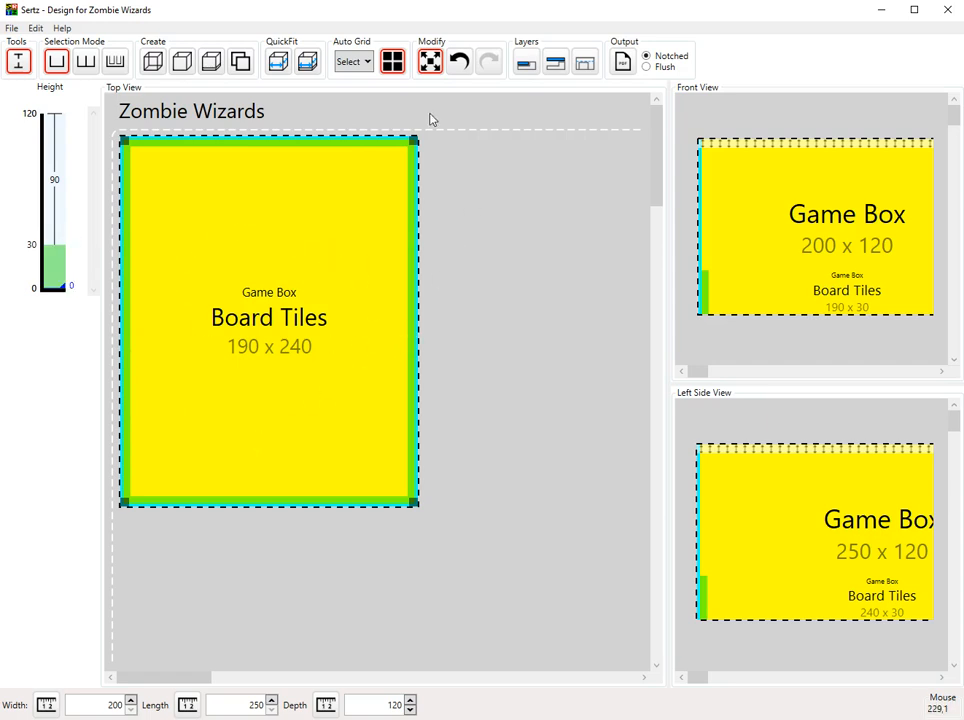
Divide the Board Tiles tray into a 2x2 space grid with equal-sized cells, and undo the division
{"action": "left_click", "coordinate": [352, 63]}
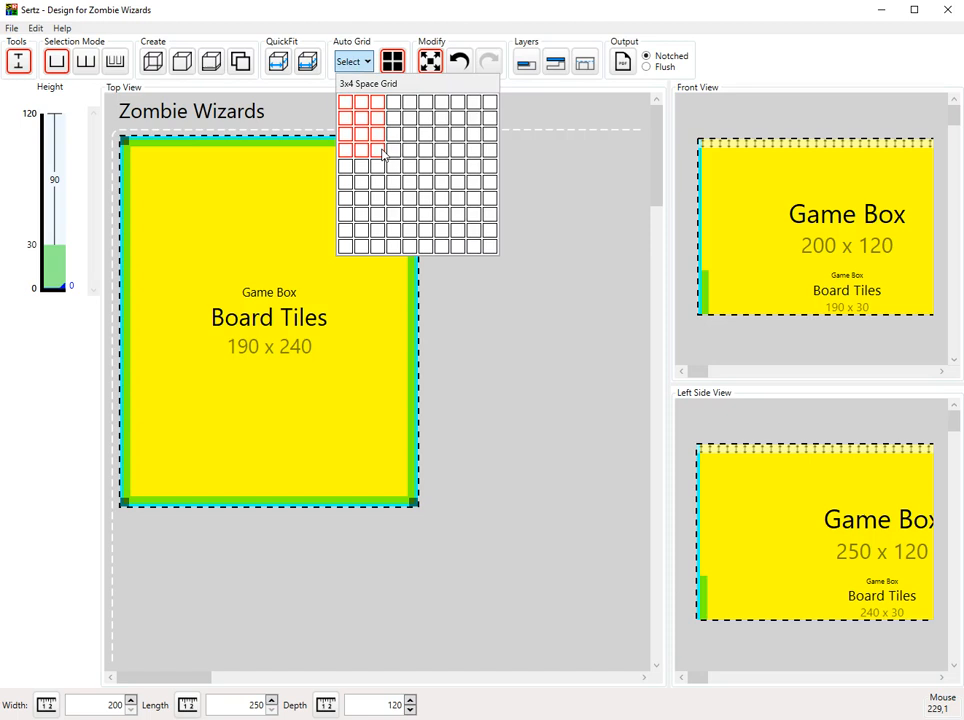
{"action": "left_click", "coordinate": [524, 340]}
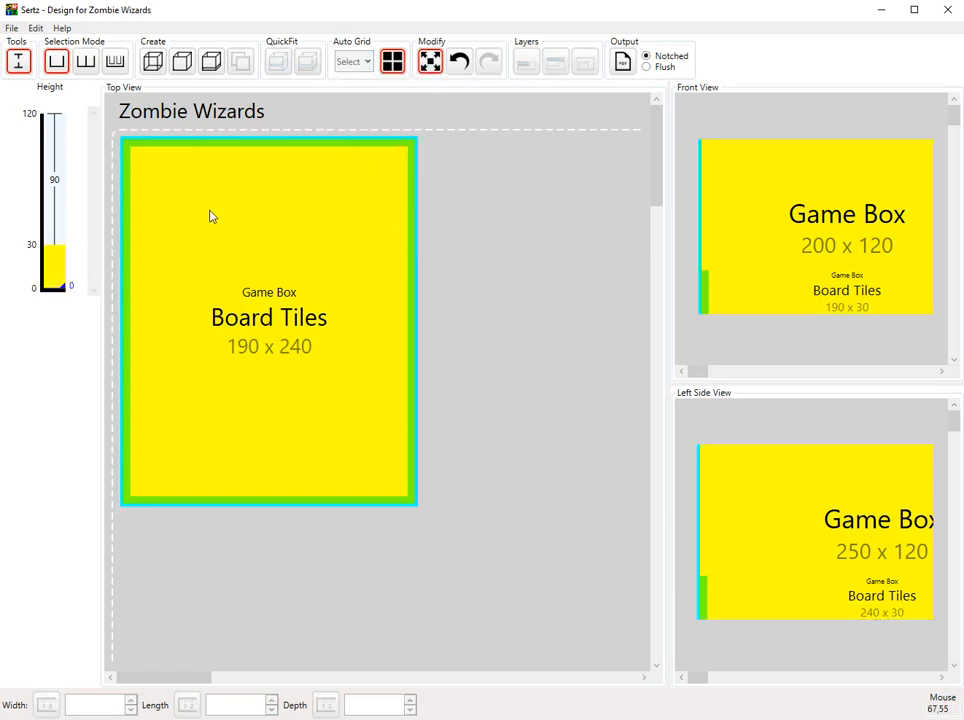
{"action": "left_click", "coordinate": [334, 213]}
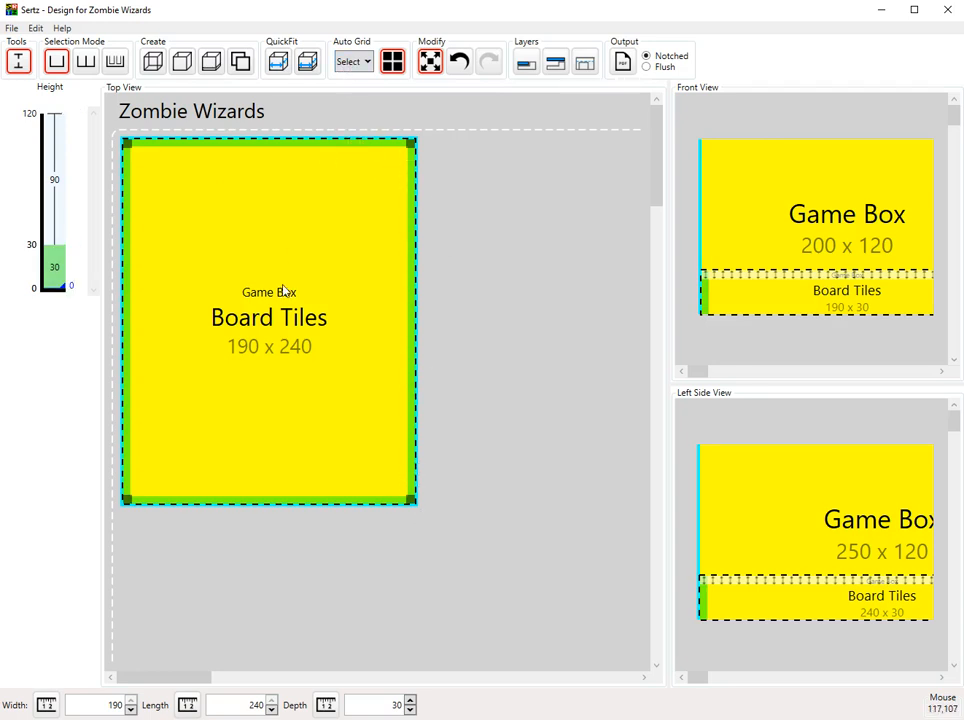
{"action": "left_click", "coordinate": [362, 62]}
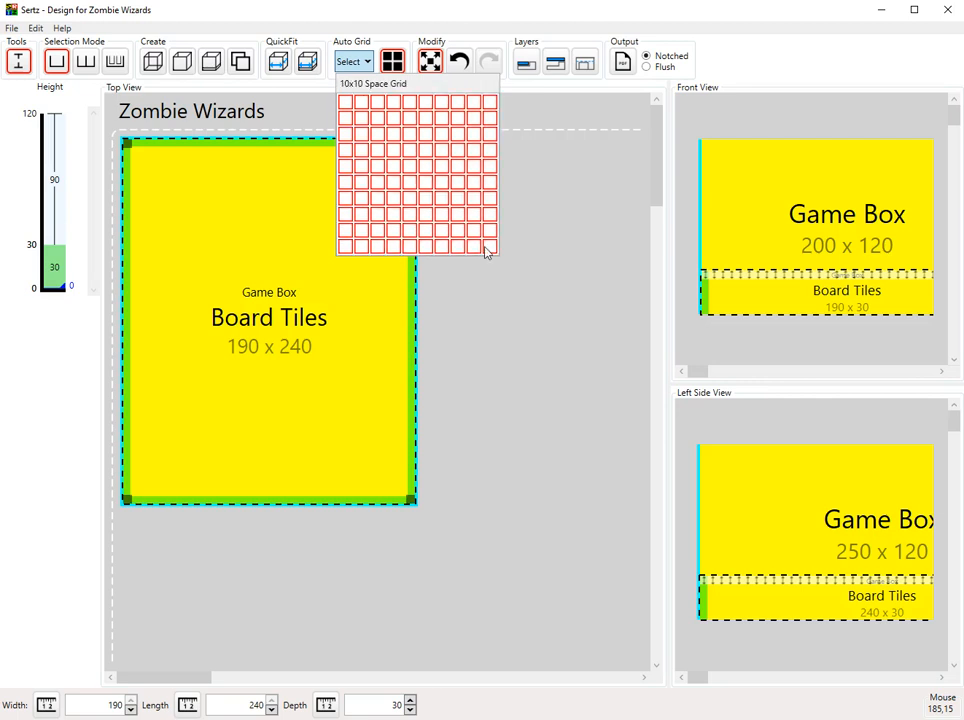
{"action": "left_click", "coordinate": [364, 121]}
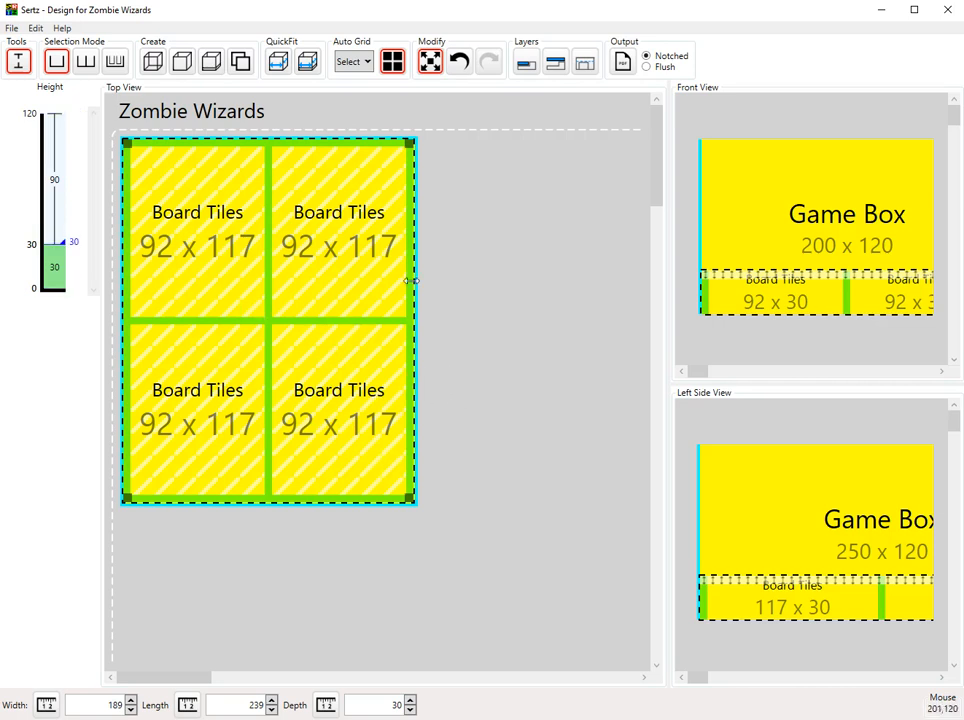
{"action": "left_click", "coordinate": [400, 68]}
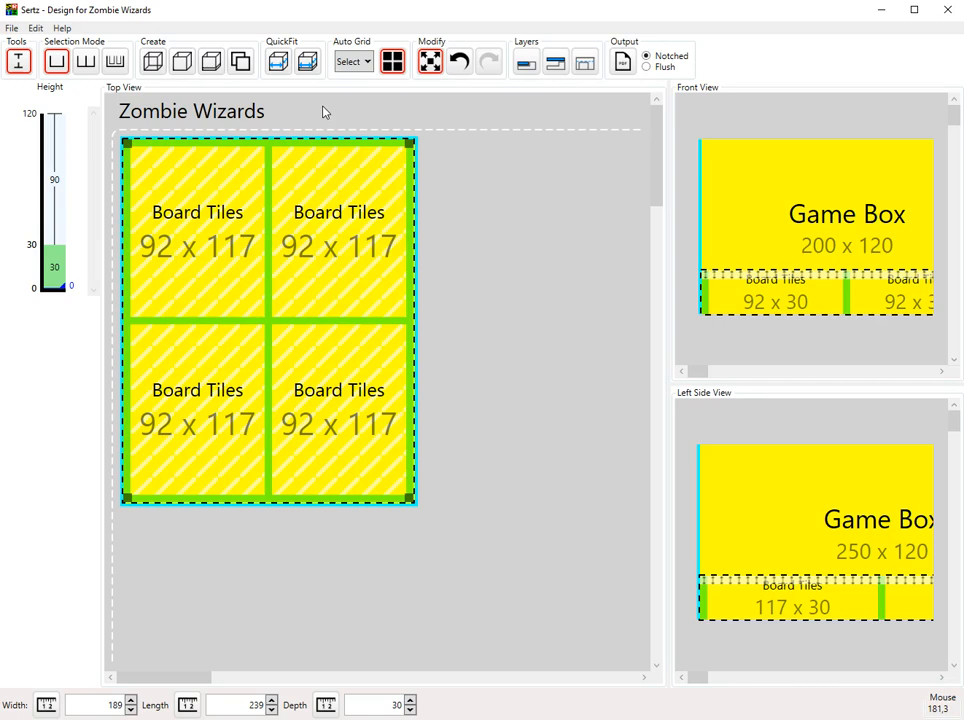
{"action": "left_click", "coordinate": [459, 64]}
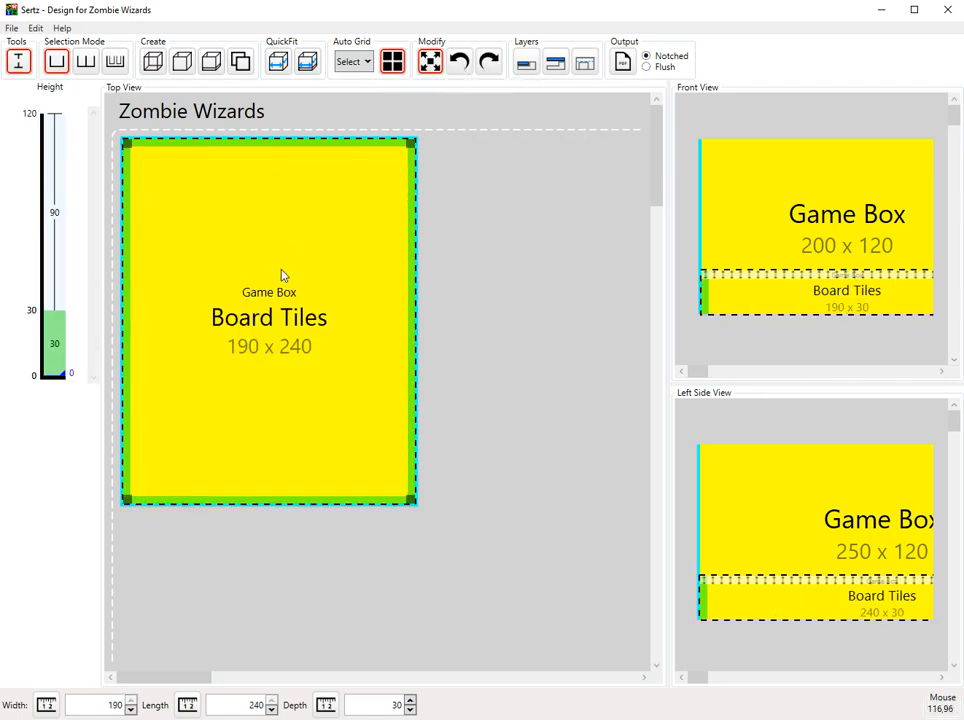
Divide the Board Tiles tray into a 2x2 space grid with equal cell sizing turned off, and undo the division
{"action": "left_click", "coordinate": [357, 64]}
{"action": "left_click", "coordinate": [362, 120]}
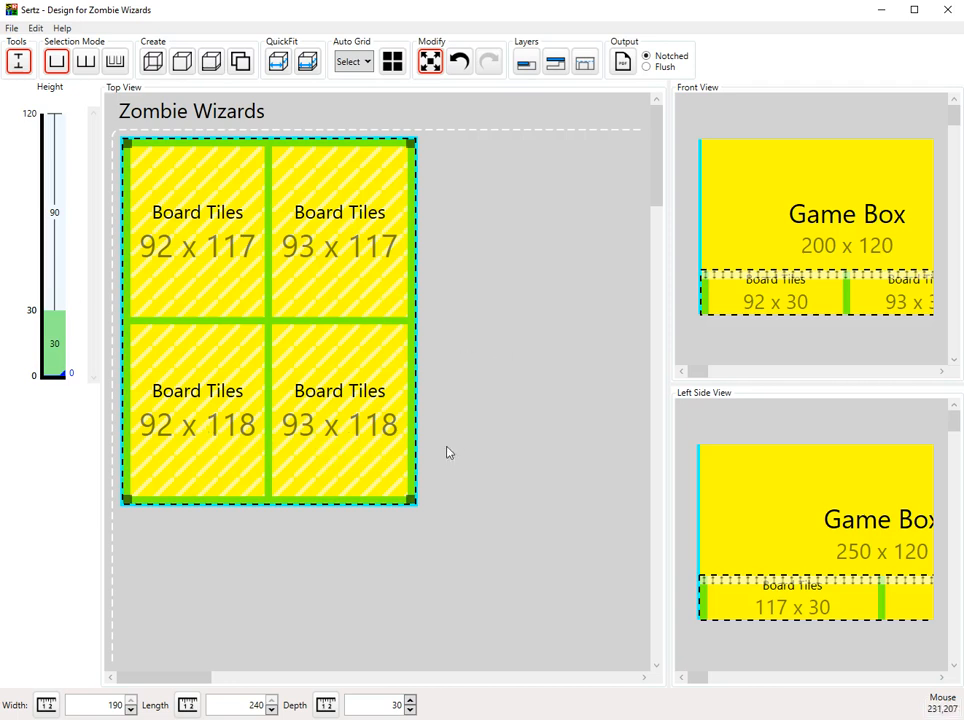
{"action": "left_click", "coordinate": [394, 63]}
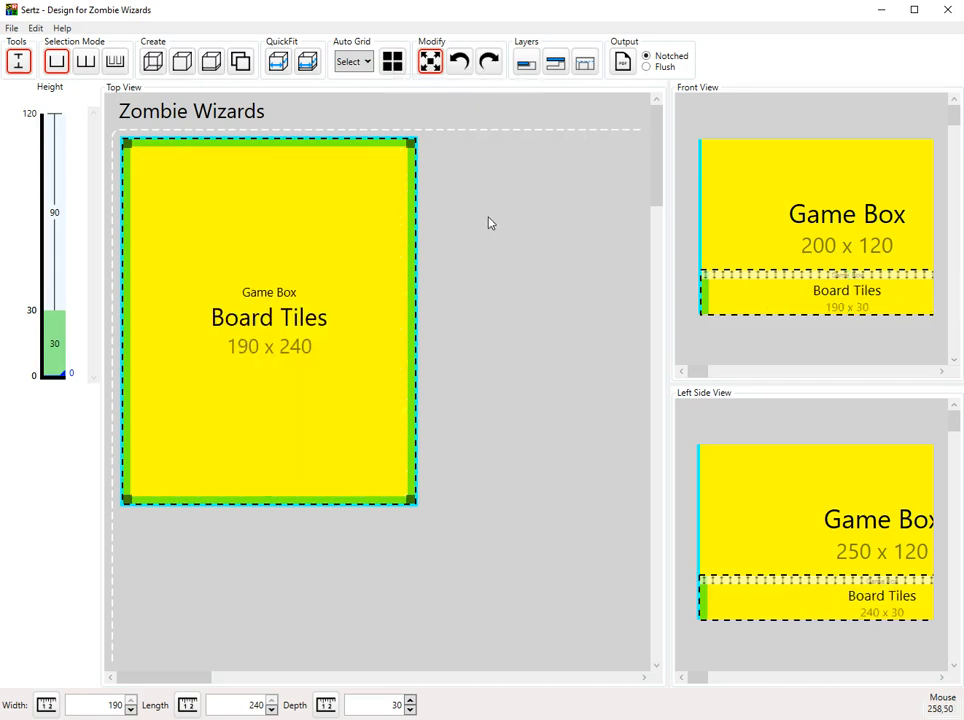
Turn equal grid cell sizing back on, and create a 50 x 50 tray in Board Tiles, placing it outside the Game Box
{"action": "left_click", "coordinate": [394, 66]}
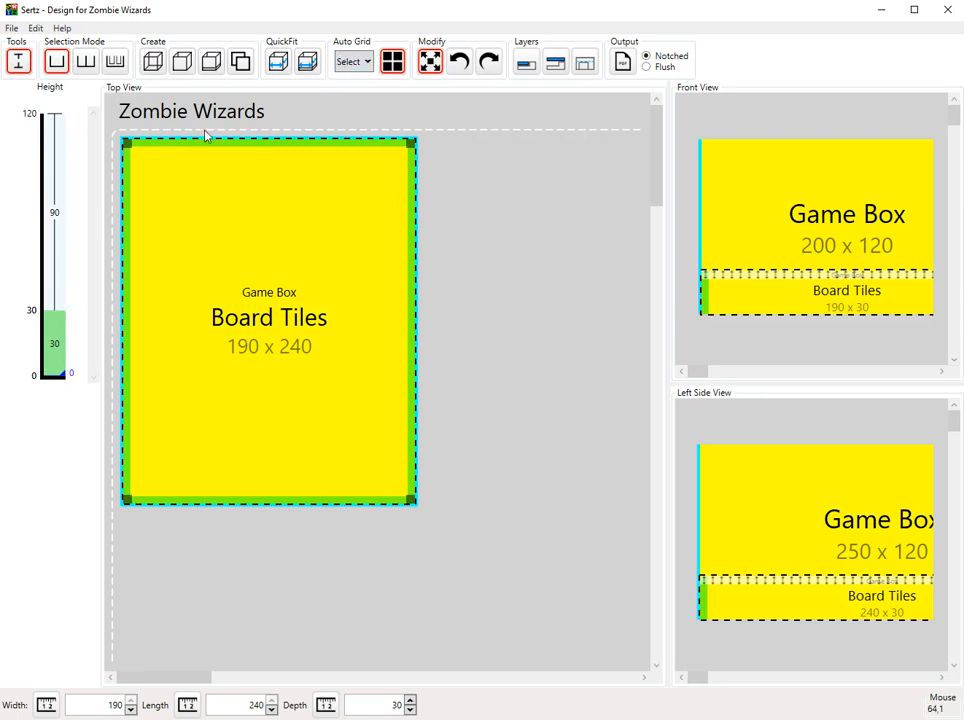
{"action": "left_click", "coordinate": [210, 62]}
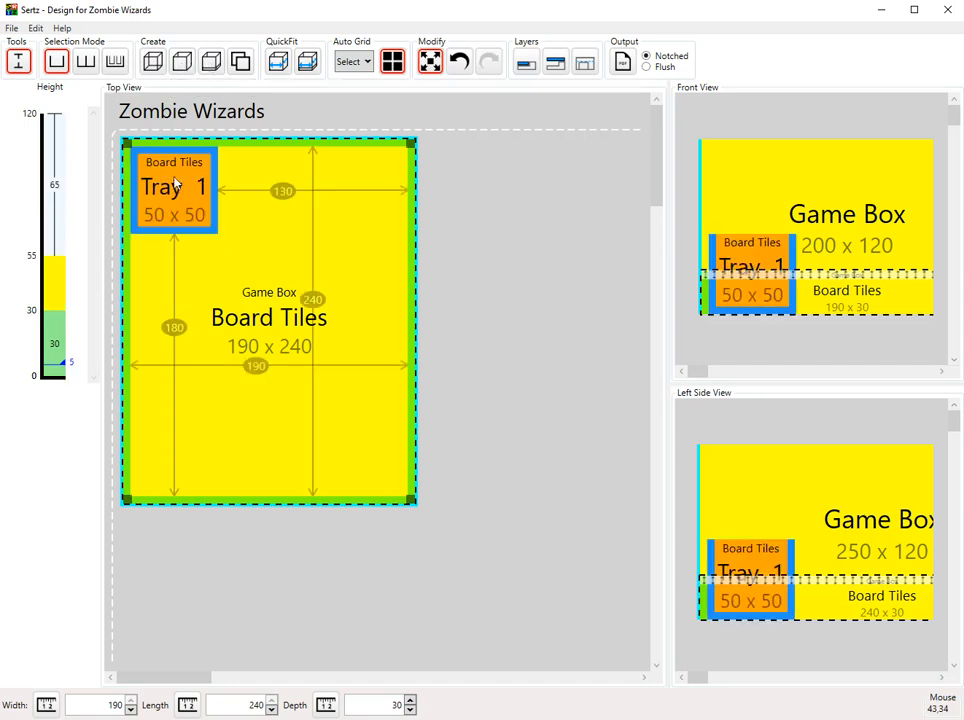
{"action": "mouse_move", "coordinate": [174, 190]}
{"action": "left_mouse_down"}
{"action": "mouse_move", "coordinate": [260, 306]}
{"action": "mouse_move", "coordinate": [235, 236]}
{"action": "mouse_move", "coordinate": [241, 372]}
{"action": "mouse_move", "coordinate": [270, 377]}
{"action": "mouse_move", "coordinate": [295, 351]}
{"action": "mouse_move", "coordinate": [224, 291]}
{"action": "mouse_move", "coordinate": [158, 176]}
{"action": "left_mouse_up"}
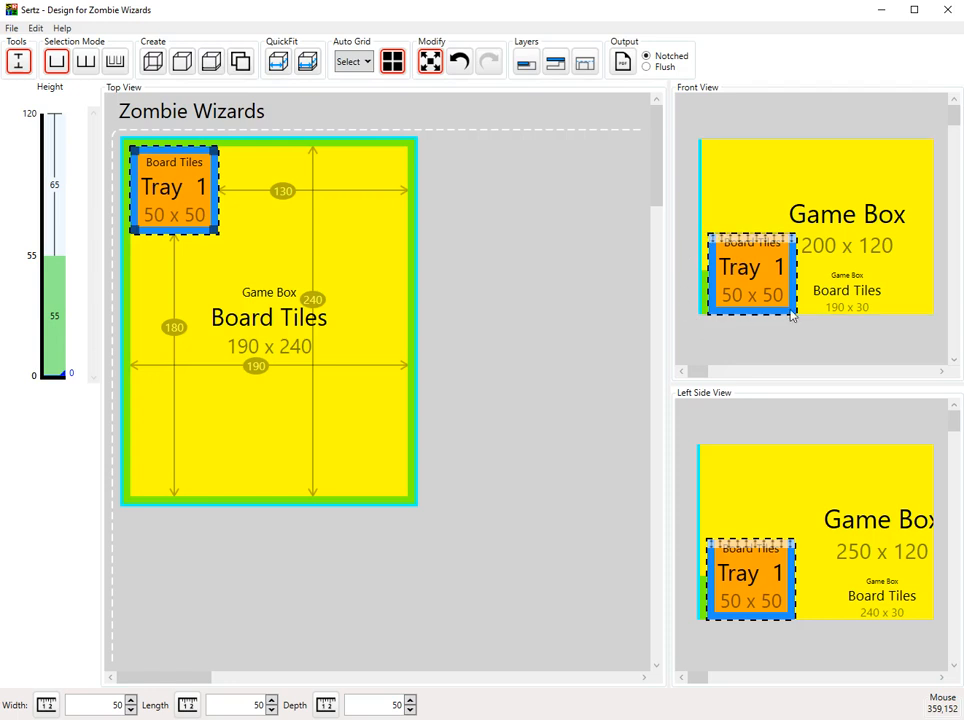
{"action": "left_click_drag", "start_coordinate": [174, 180], "coordinate": [193, 210]}
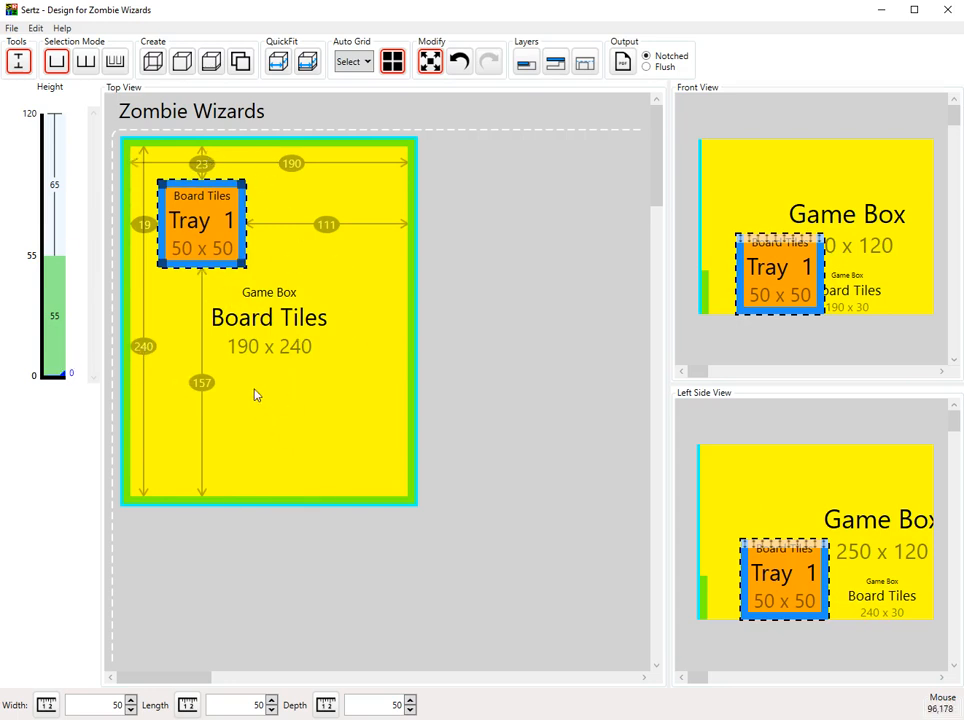
{"action": "left_click_drag", "start_coordinate": [183, 240], "coordinate": [561, 199]}
{"action": "left_click", "coordinate": [566, 322]}
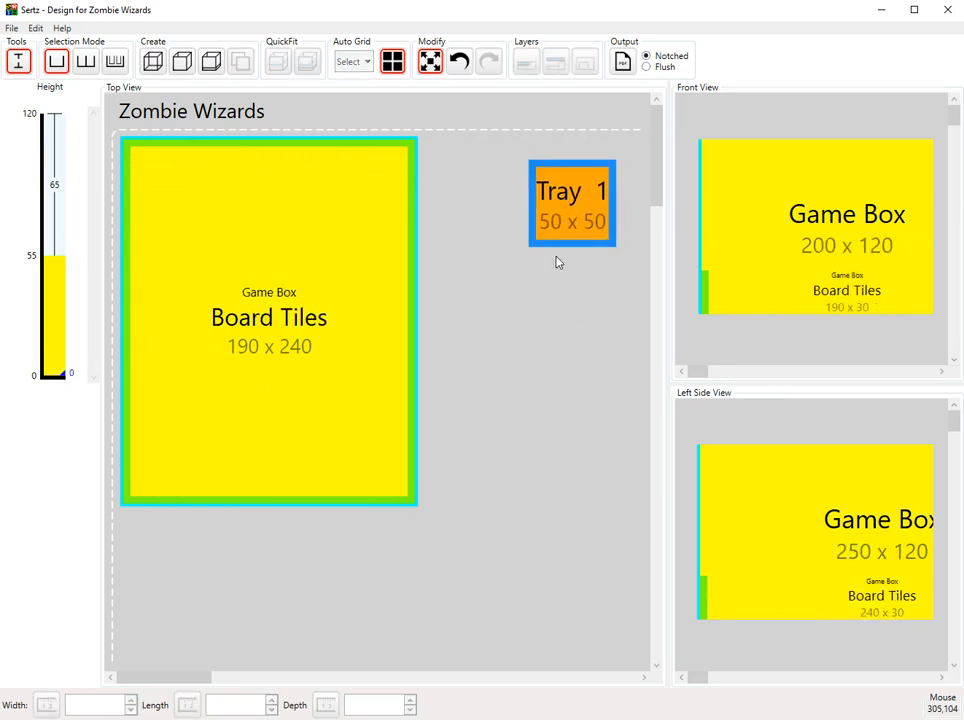
Add a 50 x 50 space inside the Board Tiles tray and move it freely to the tray's upper right area
{"action": "left_click", "coordinate": [237, 189]}
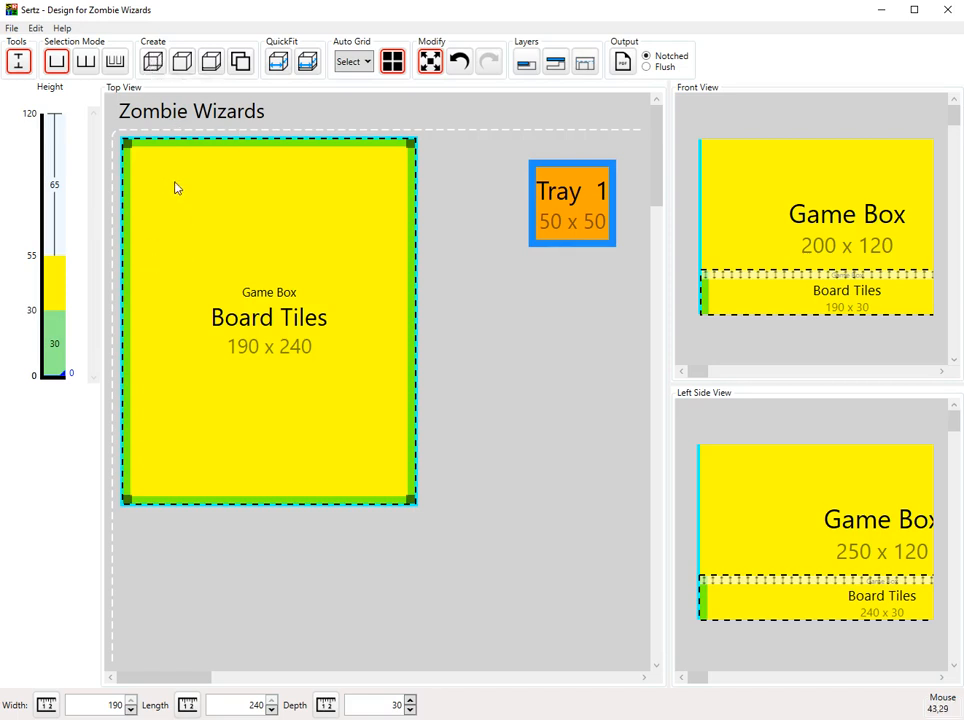
{"action": "left_click", "coordinate": [152, 63]}
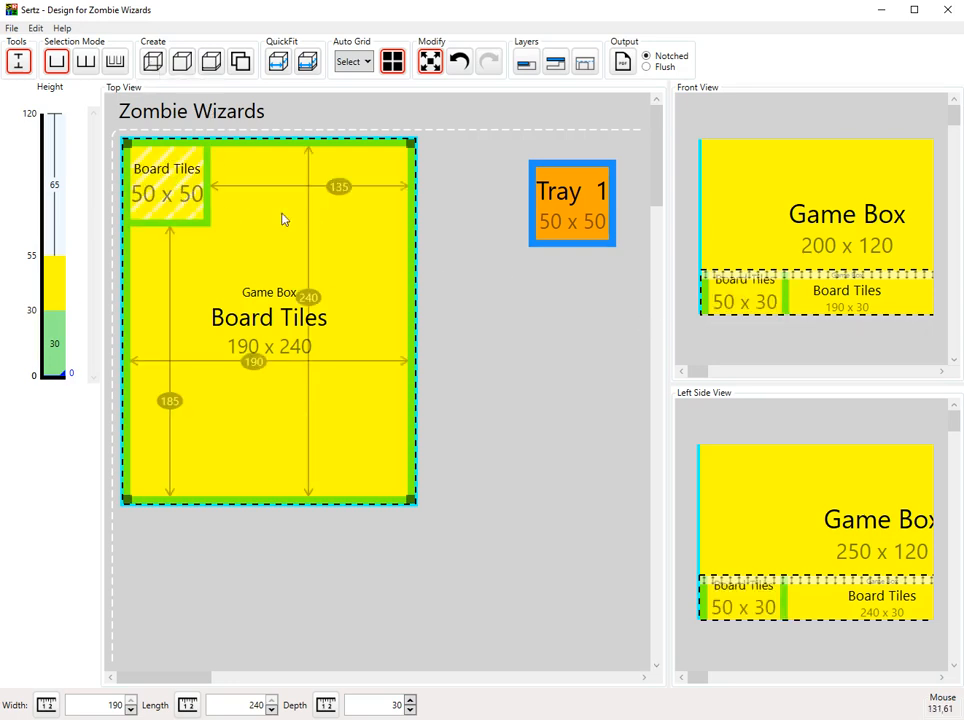
{"action": "left_click_drag", "start_coordinate": [175, 195], "coordinate": [200, 230]}
{"action": "left_click_drag", "start_coordinate": [279, 268], "coordinate": [295, 241]}
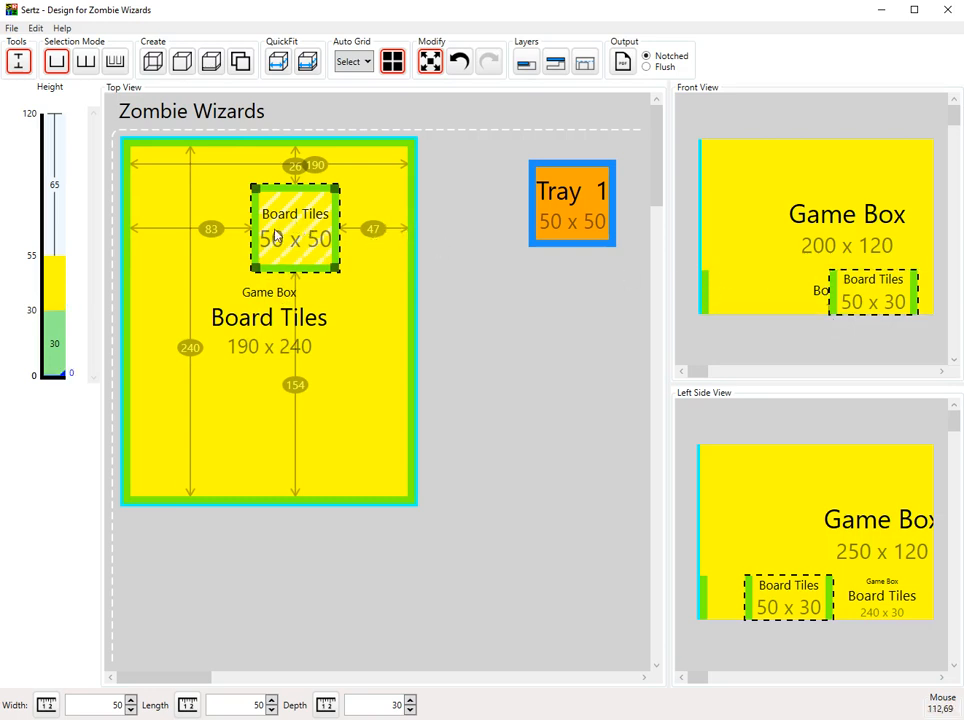
Try Tray 1 below the new space and in the upper-left corner of Board Tiles, returning it outside the Game Box each time
{"action": "left_click_drag", "start_coordinate": [553, 209], "coordinate": [289, 349]}
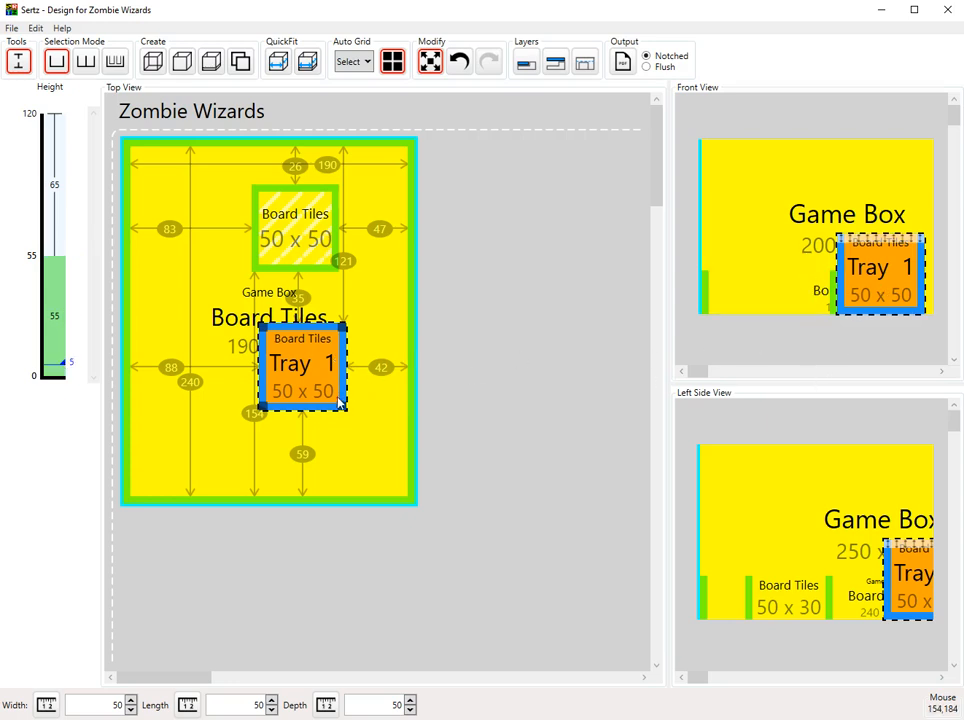
{"action": "left_click_drag", "start_coordinate": [288, 362], "coordinate": [530, 208]}
{"action": "left_click_drag", "start_coordinate": [337, 224], "coordinate": [328, 244]}
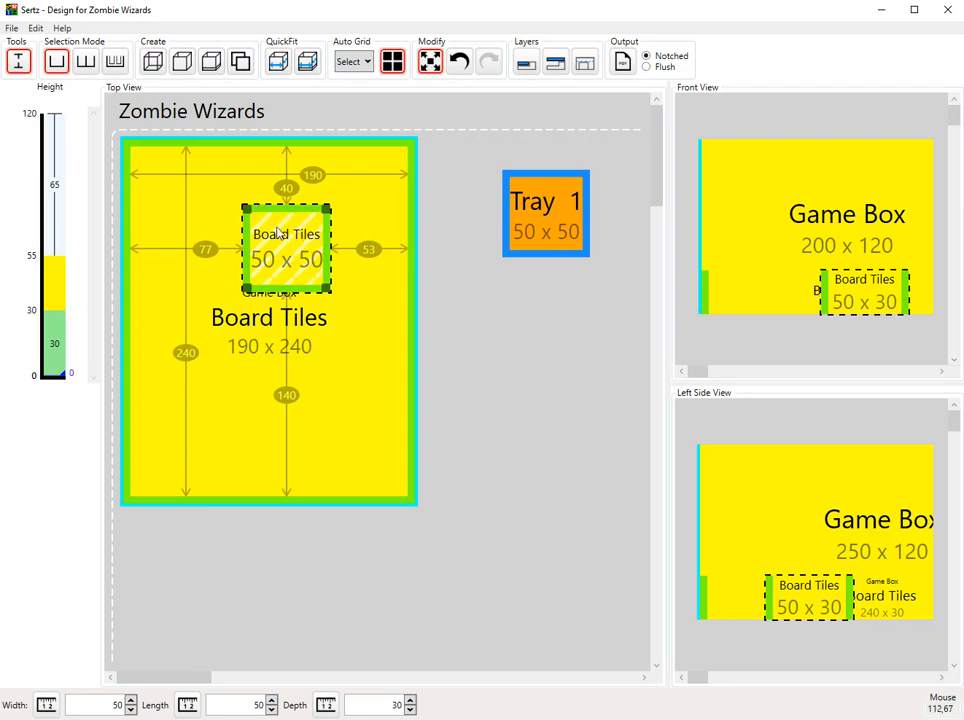
{"action": "left_click_drag", "start_coordinate": [547, 208], "coordinate": [165, 183]}
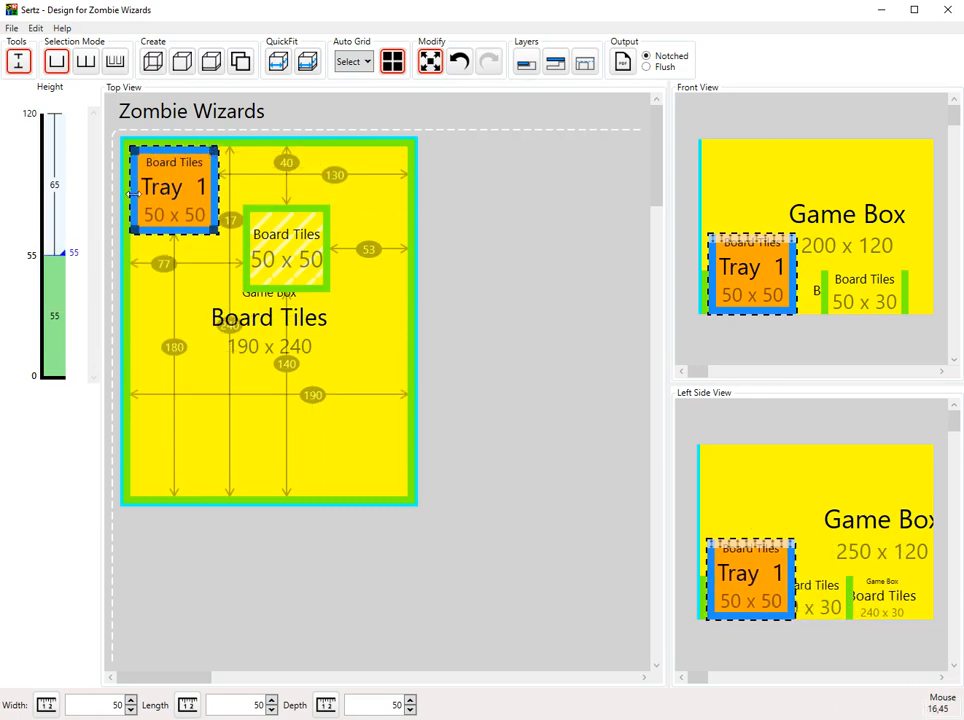
{"action": "left_click_drag", "start_coordinate": [131, 148], "coordinate": [500, 283]}
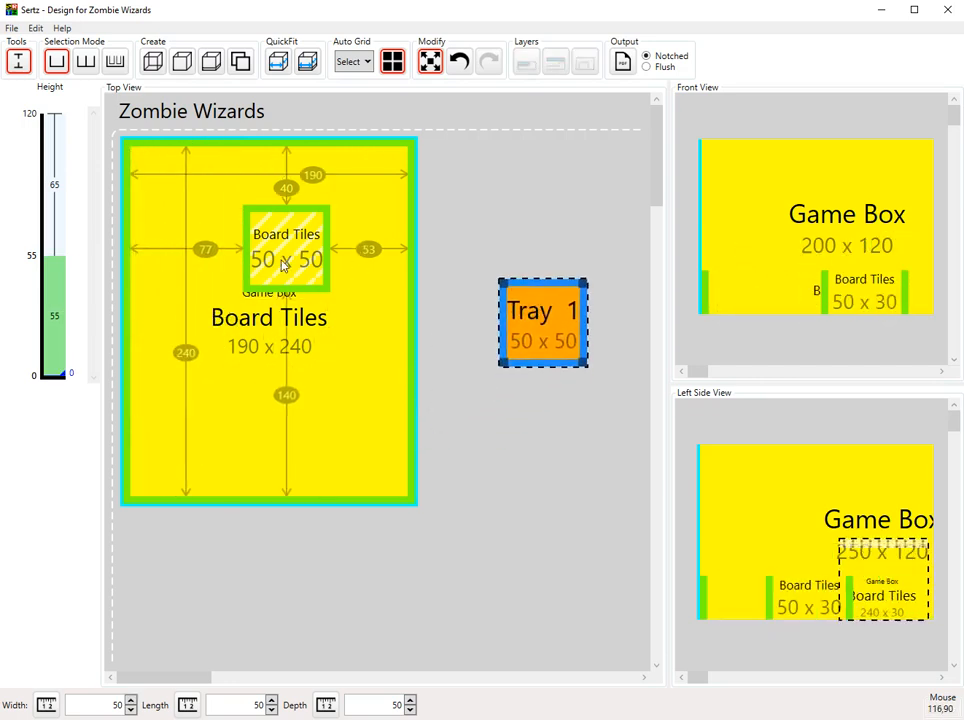
Fit the 50 x 50 space into the upper-left corner of Board Tiles so that it shares the tray's walls
{"action": "left_click_drag", "start_coordinate": [290, 257], "coordinate": [170, 150]}
{"action": "left_click", "coordinate": [512, 175]}
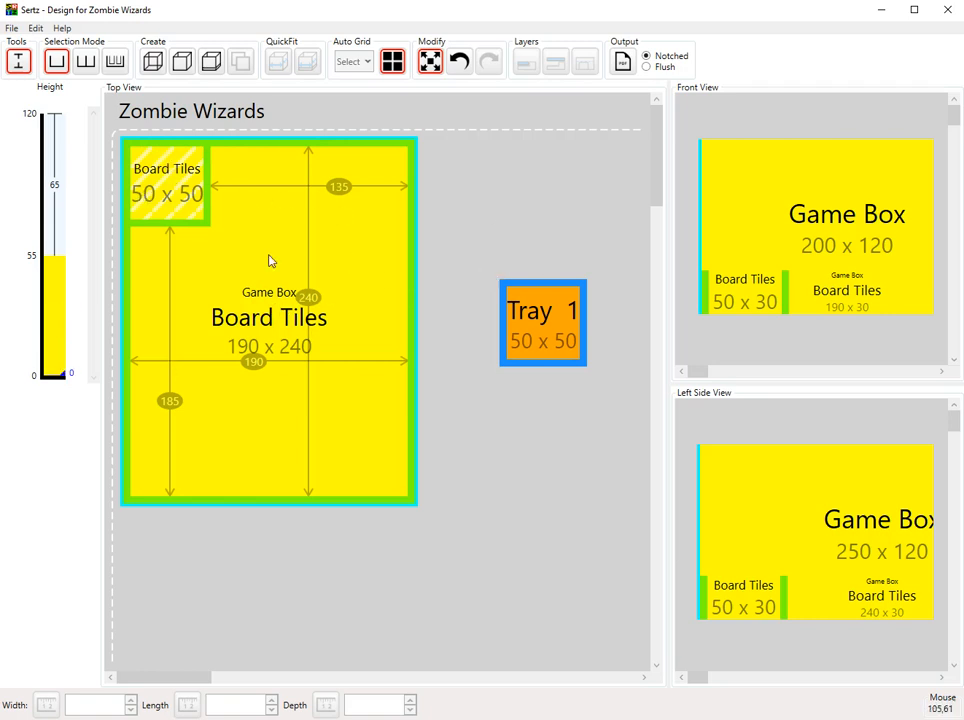
{"action": "left_click", "coordinate": [120, 148]}
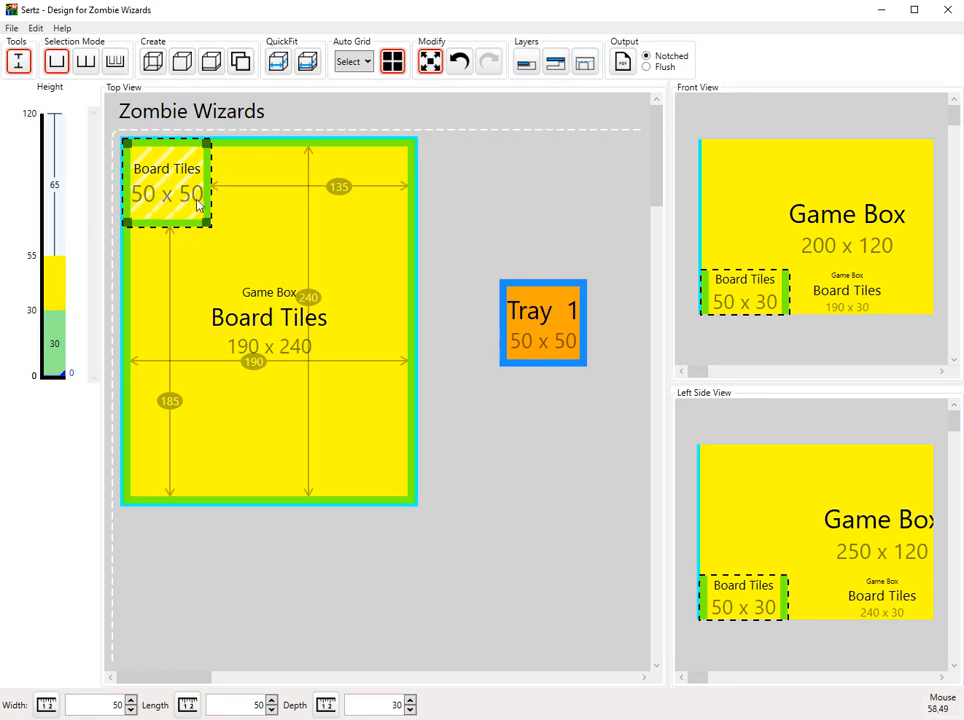
Enlarge the corner space to 130 x 120 and name it Outdoor
{"action": "left_click_drag", "start_coordinate": [208, 224], "coordinate": [324, 326]}
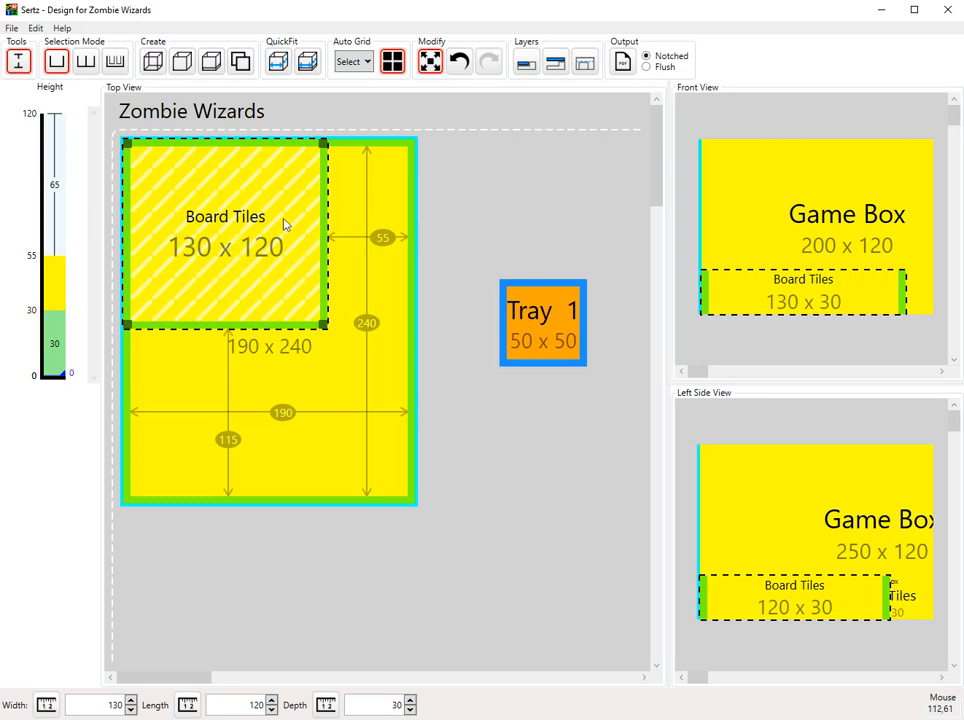
{"action": "double_click", "coordinate": [228, 222]}
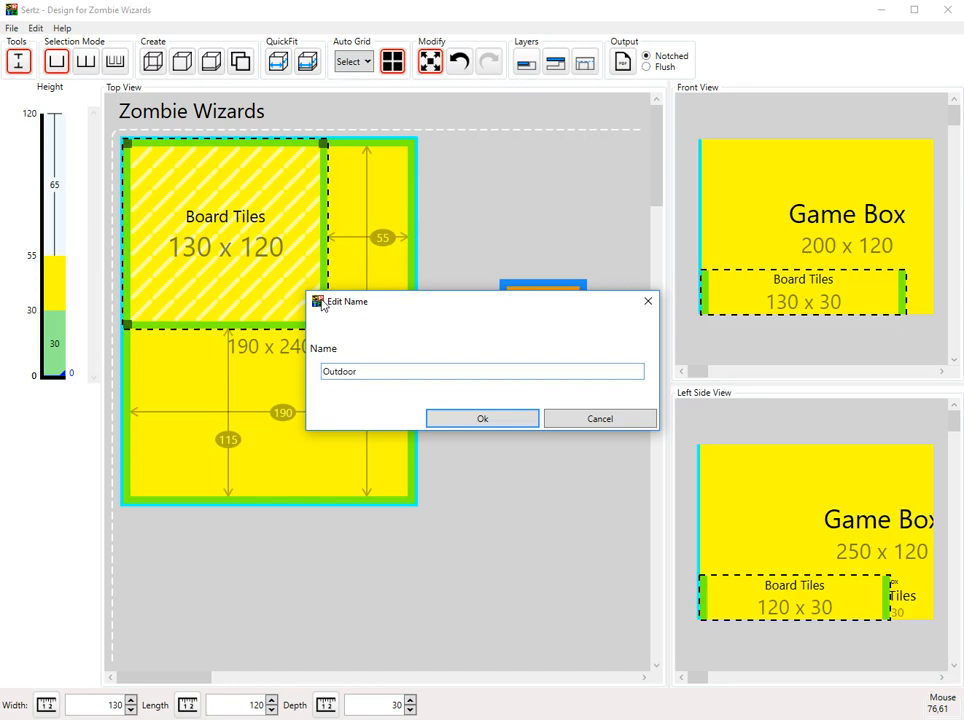
{"action": "key", "text": "Return"}
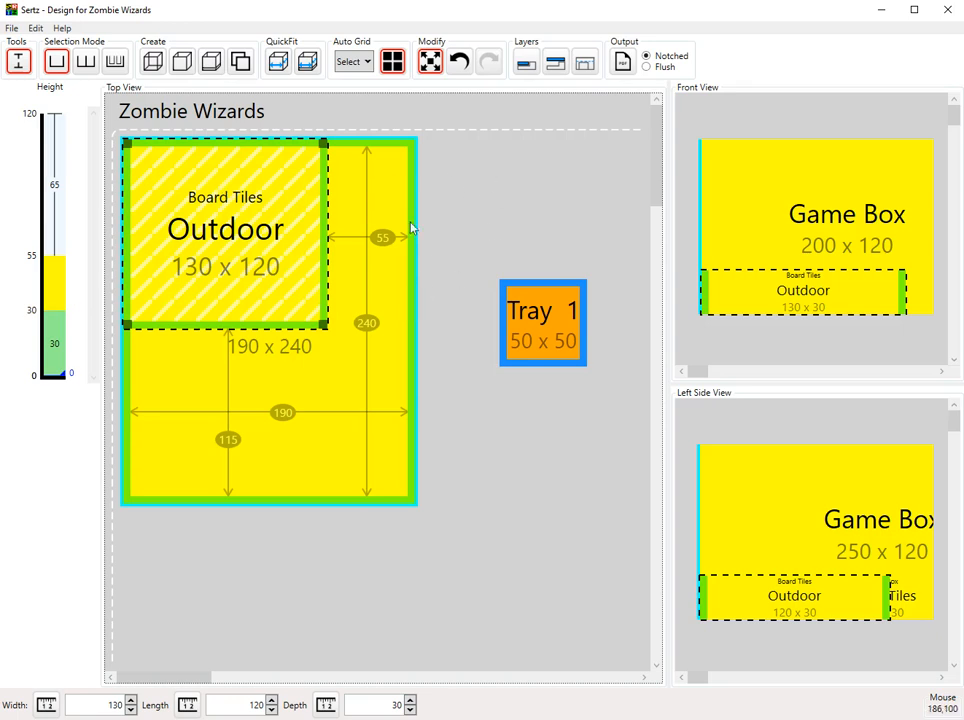
Add a 55 x 120 space to Board Tiles filling the gap beside Outdoor, and name it Pathway
{"action": "left_click", "coordinate": [339, 401]}
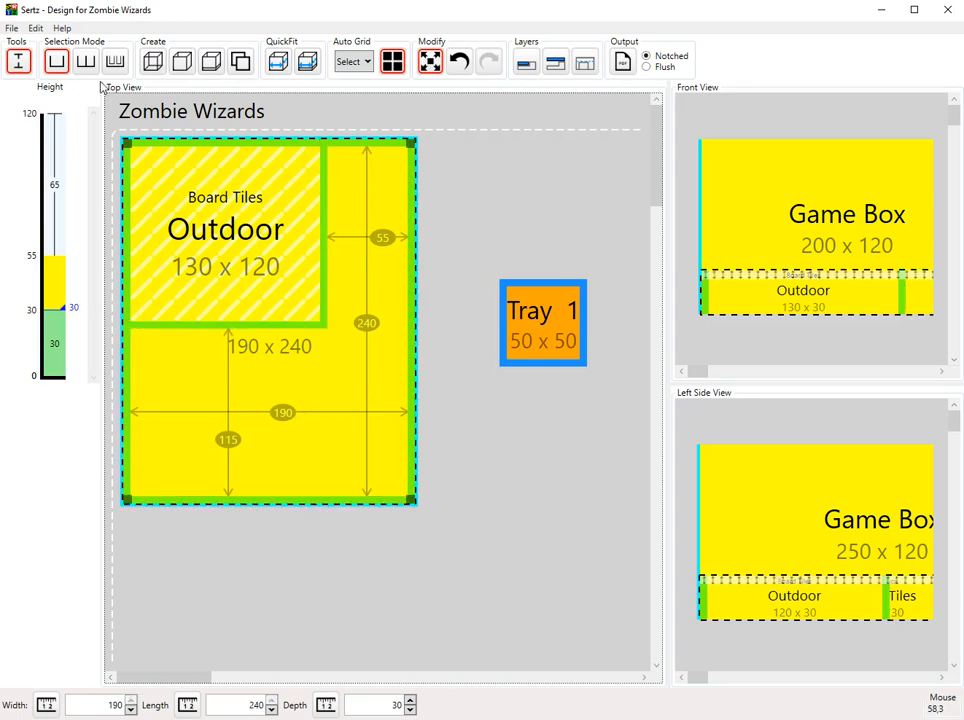
{"action": "left_click", "coordinate": [152, 63]}
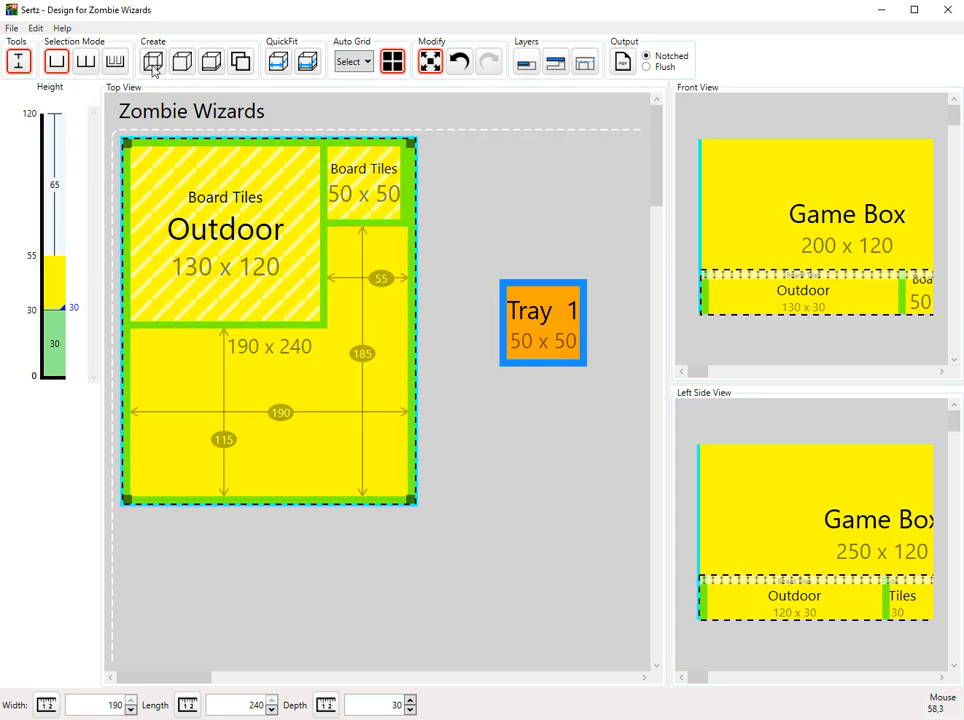
{"action": "left_click", "coordinate": [369, 202]}
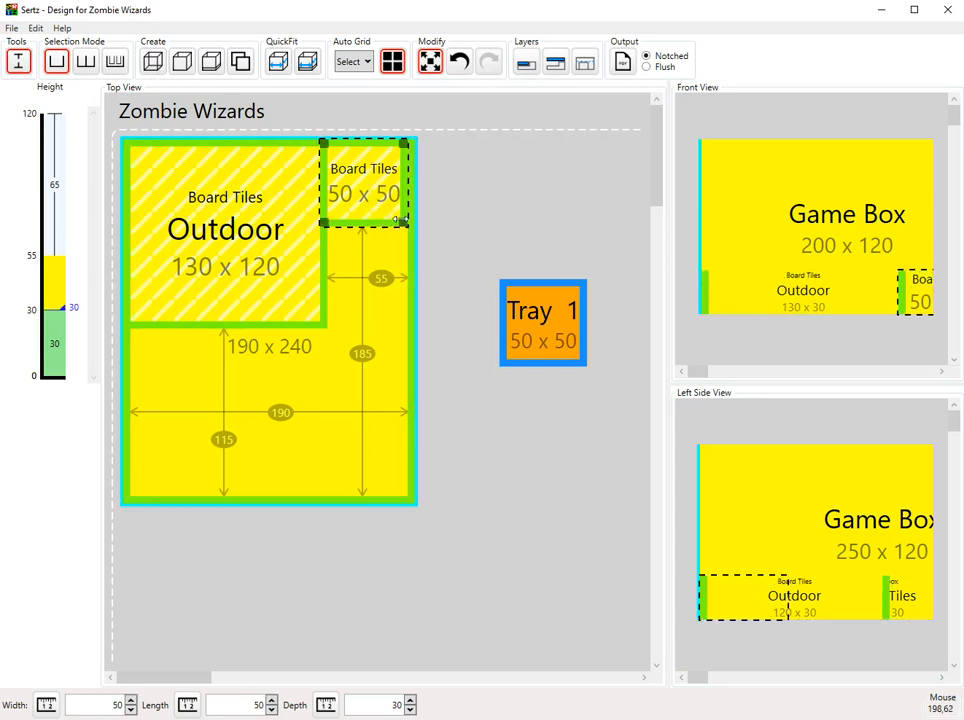
{"action": "left_click_drag", "start_coordinate": [400, 220], "coordinate": [423, 327]}
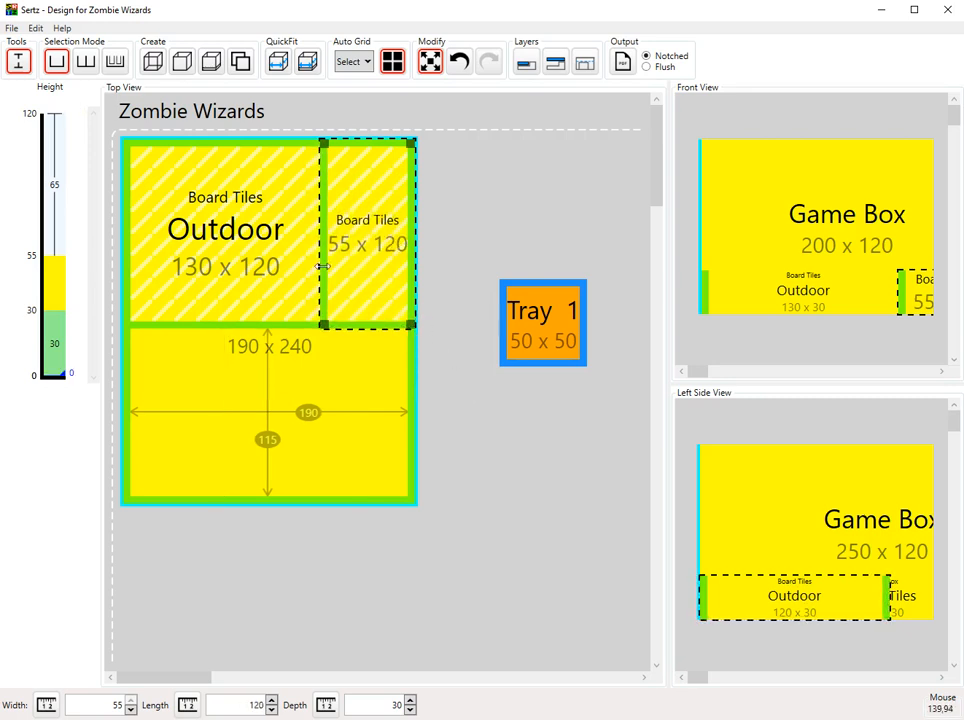
{"action": "double_click", "coordinate": [367, 231]}
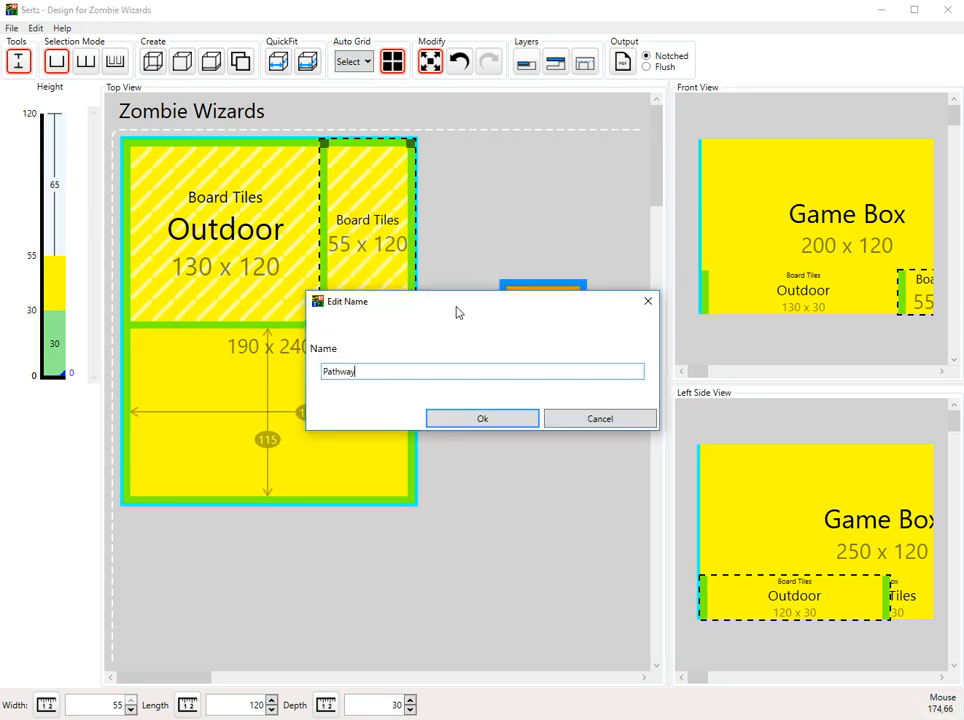
{"action": "type", "text": "Pathway"}
{"action": "left_click", "coordinate": [481, 417]}
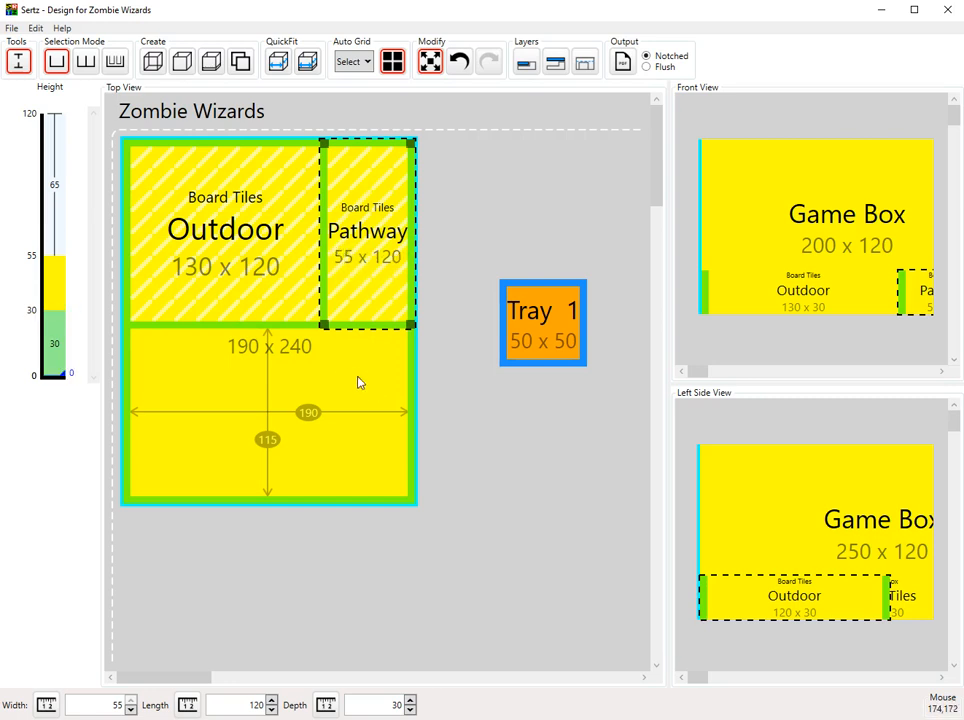
Add a 50 x 50 space to Board Tiles below Outdoor and shift it away from the surrounding walls
{"action": "left_click", "coordinate": [209, 344]}
{"action": "left_click", "coordinate": [153, 62]}
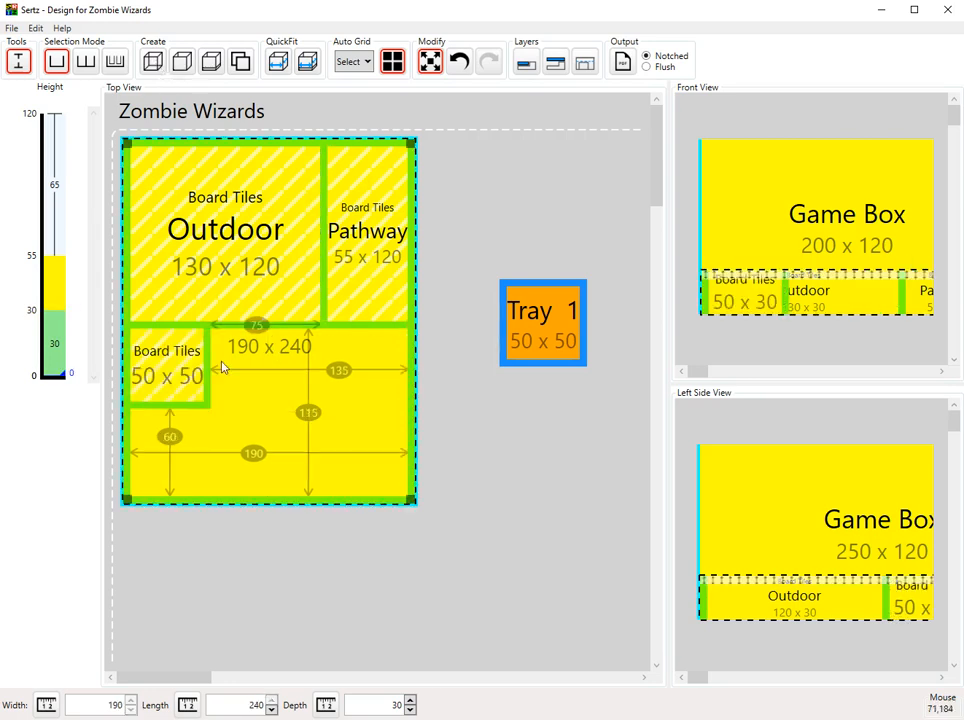
{"action": "left_click_drag", "start_coordinate": [168, 372], "coordinate": [223, 389]}
Fit the lower space into the corner below Outdoor, and create and delete a nested 50 x 50 space inside Outdoor
{"action": "left_click", "coordinate": [235, 232]}
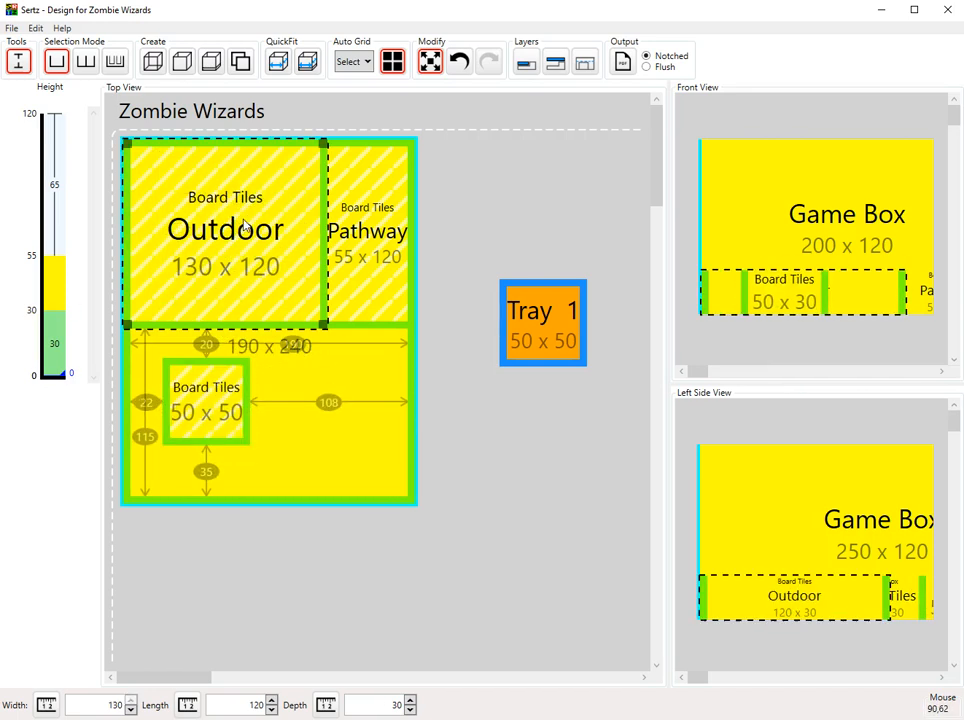
{"action": "left_click", "coordinate": [191, 60]}
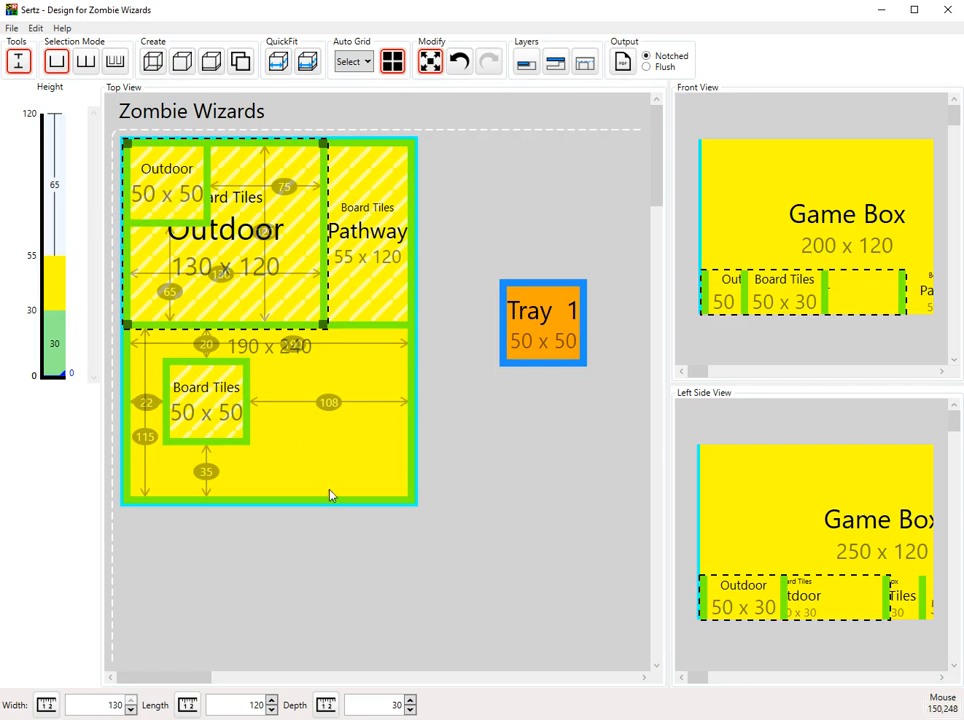
{"action": "left_click_drag", "start_coordinate": [207, 404], "coordinate": [173, 371]}
{"action": "left_click_drag", "start_coordinate": [152, 181], "coordinate": [211, 223]}
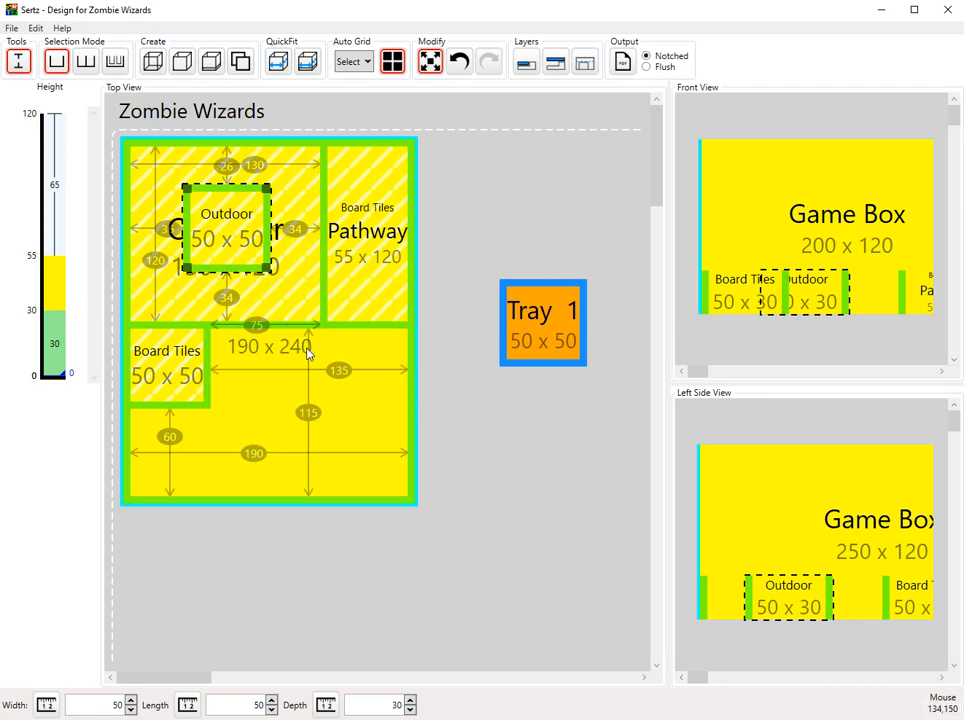
{"action": "key", "text": "Delete"}
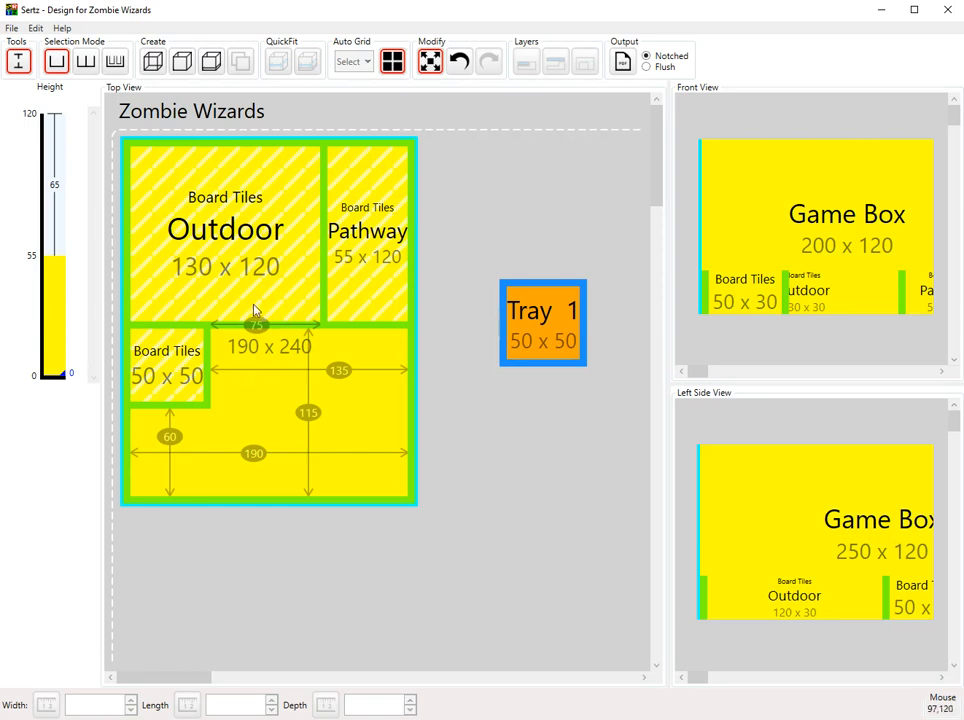
{"action": "left_click", "coordinate": [36, 29]}
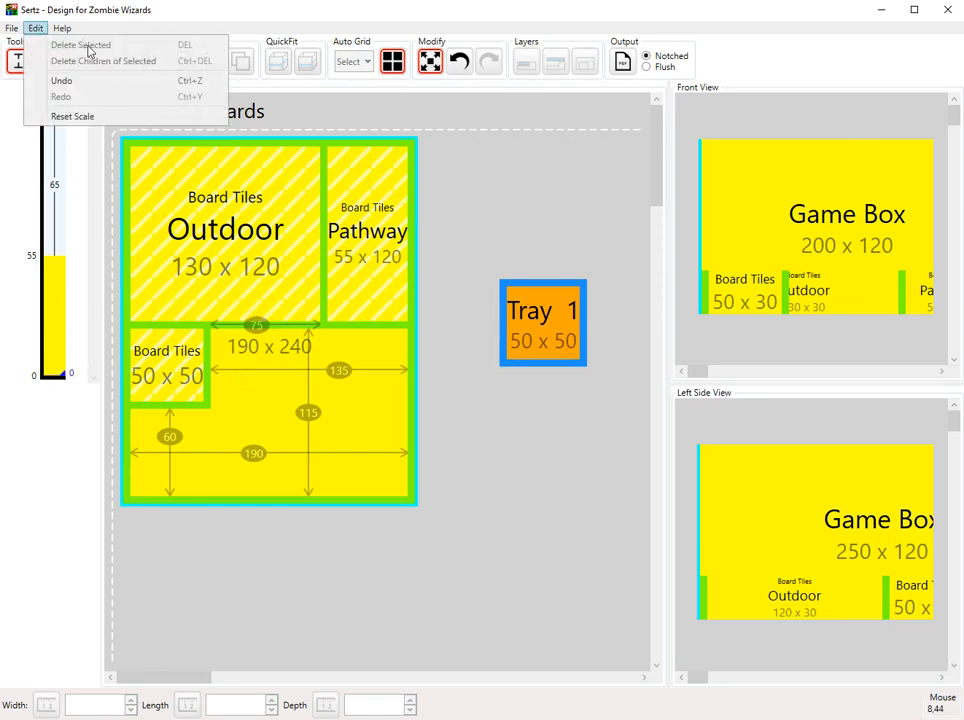
{"action": "left_click", "coordinate": [560, 219]}
Extend the space below Outdoor to 50 x 115, reaching the tray's lower wall, and name it Hallways
{"action": "mouse_move", "coordinate": [172, 376]}
{"action": "left_mouse_down"}
{"action": "mouse_move", "coordinate": [197, 411]}
{"action": "mouse_move", "coordinate": [156, 367]}
{"action": "left_mouse_up"}
{"action": "left_click_drag", "start_coordinate": [207, 405], "coordinate": [203, 510]}
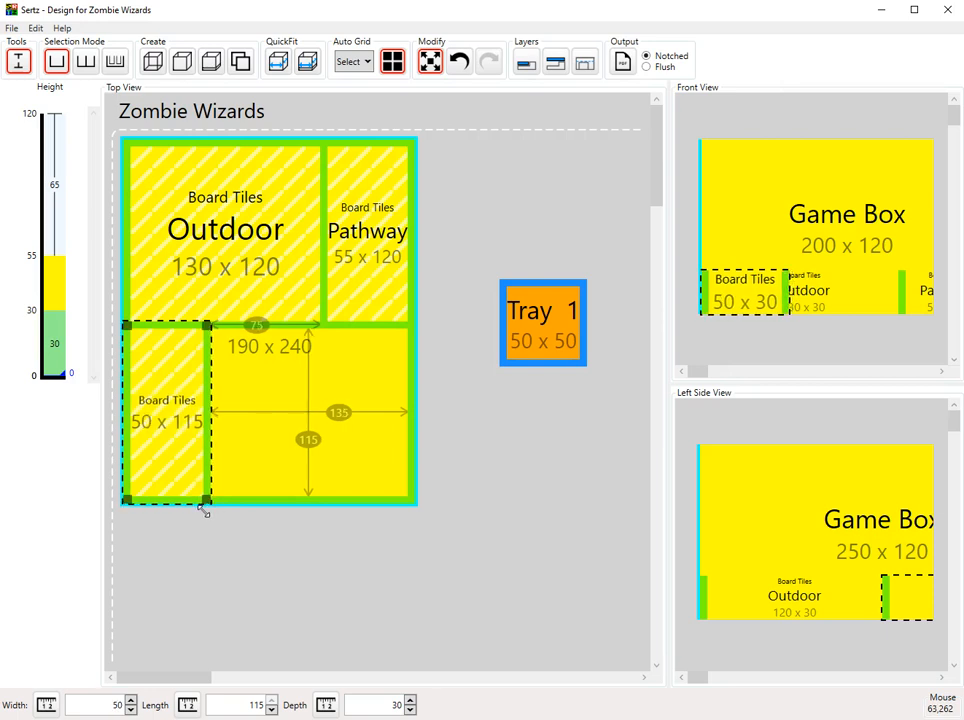
{"action": "double_click", "coordinate": [163, 419]}
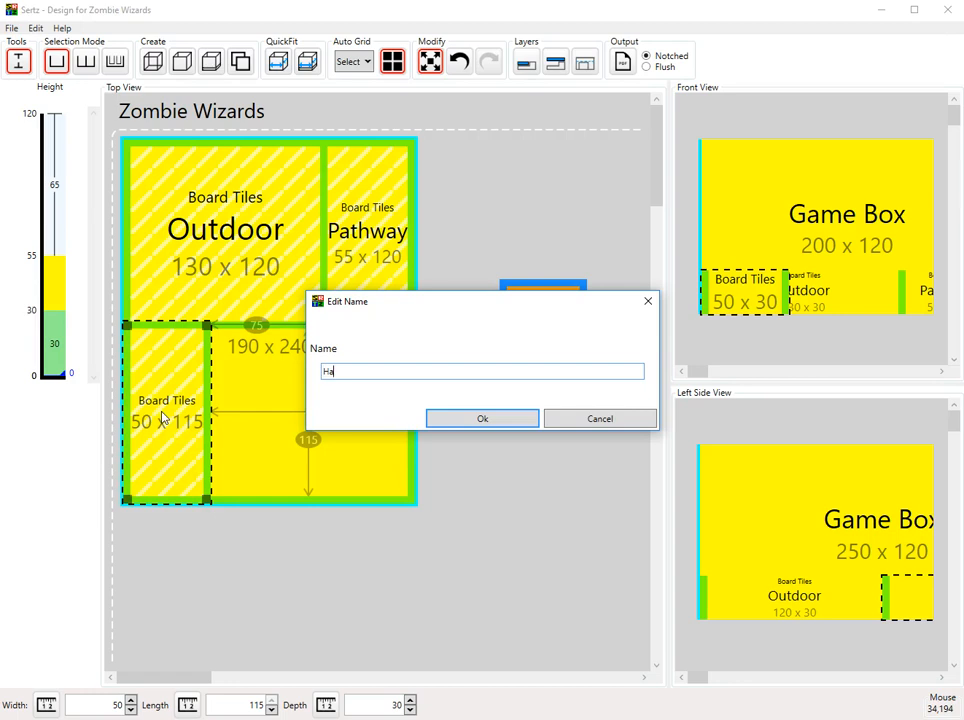
{"action": "left_click", "coordinate": [479, 419]}
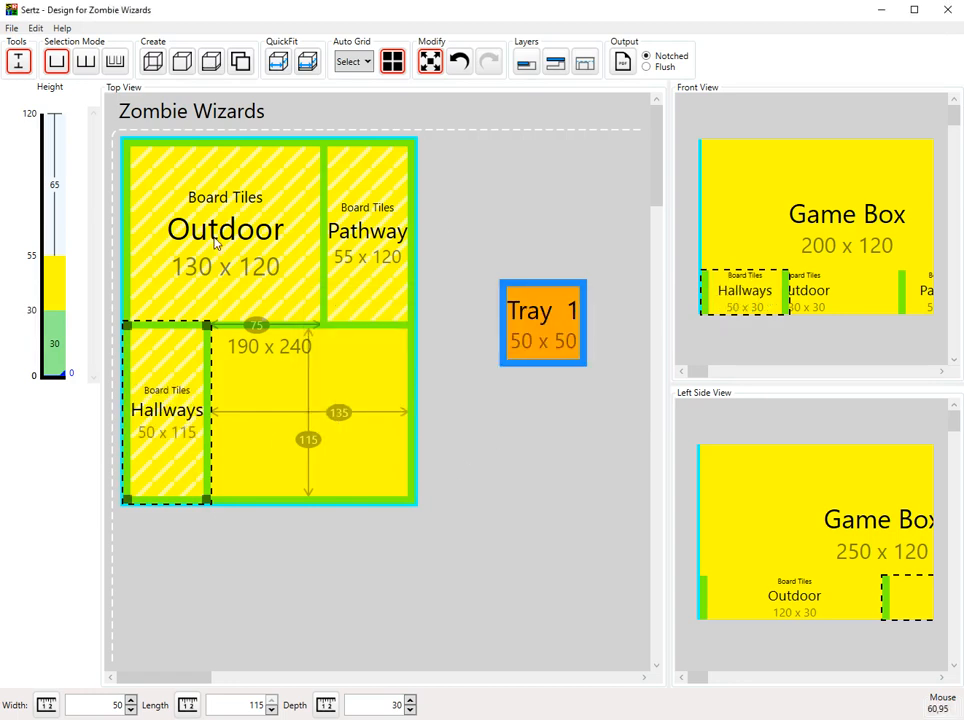
{"action": "left_click", "coordinate": [490, 453]}
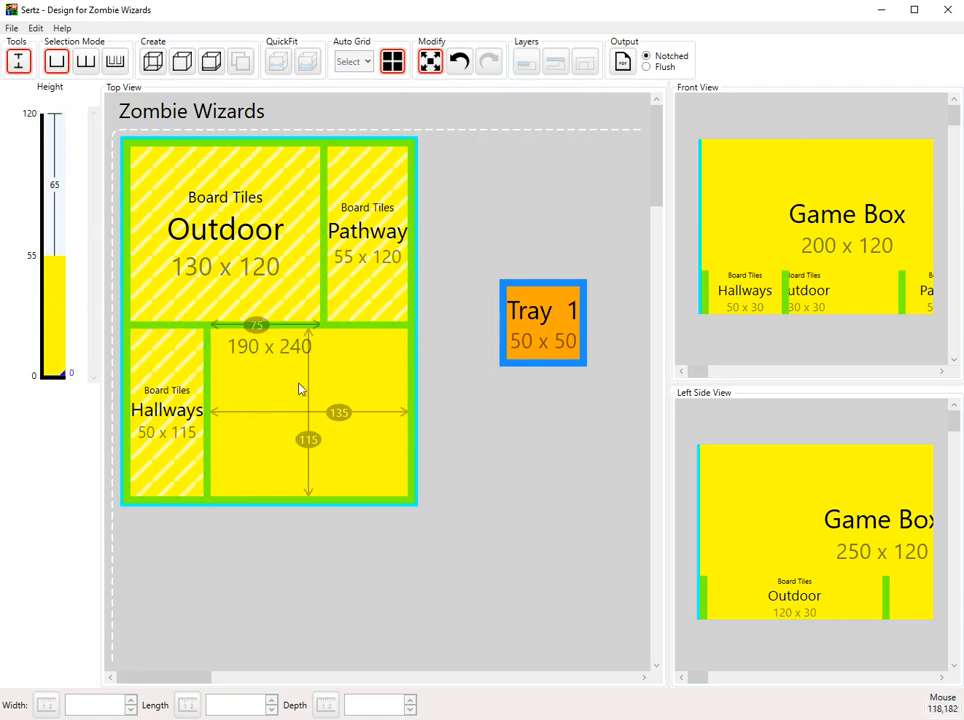
Add a 135 x 115 space to Board Tiles filling the gap beside Hallways, and name it Rooms
{"action": "left_click", "coordinate": [350, 382]}
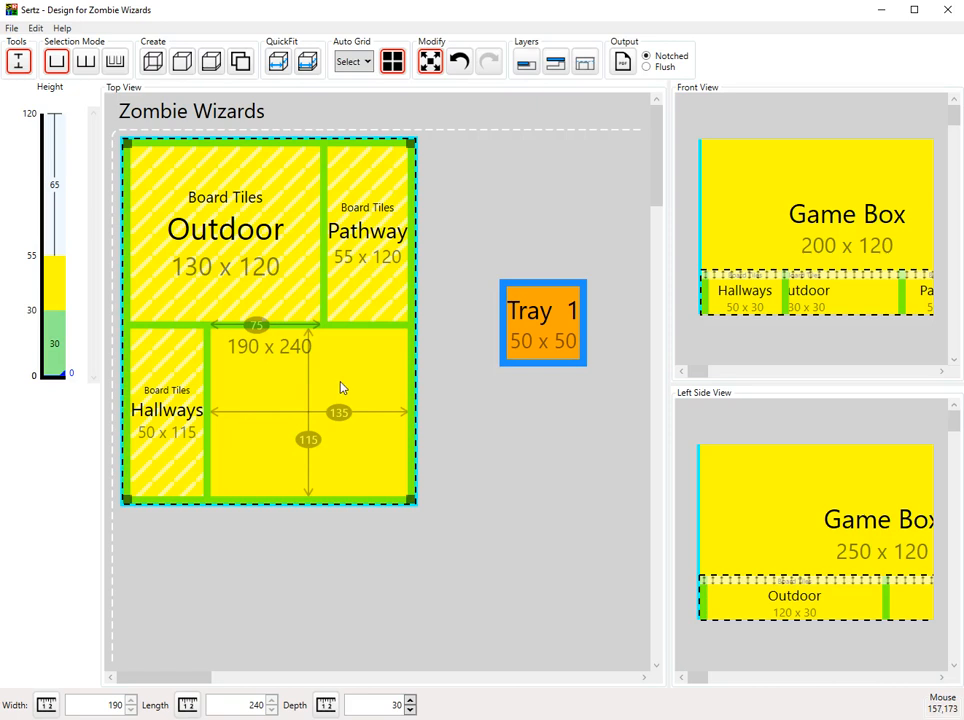
{"action": "left_click", "coordinate": [154, 61]}
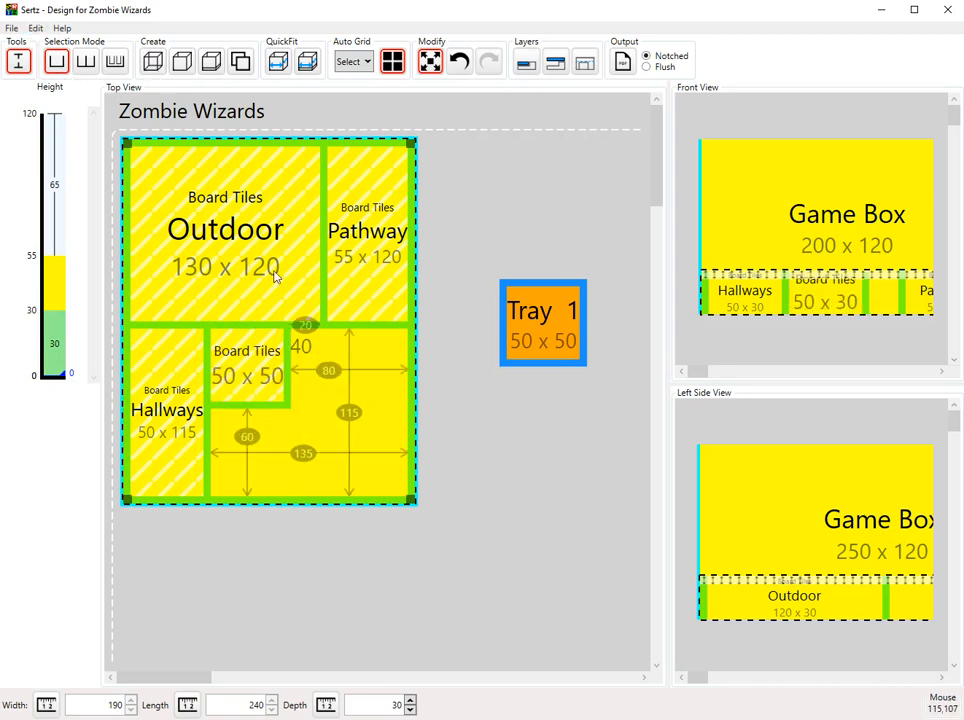
{"action": "left_click", "coordinate": [252, 381]}
{"action": "left_click_drag", "start_coordinate": [288, 408], "coordinate": [442, 561]}
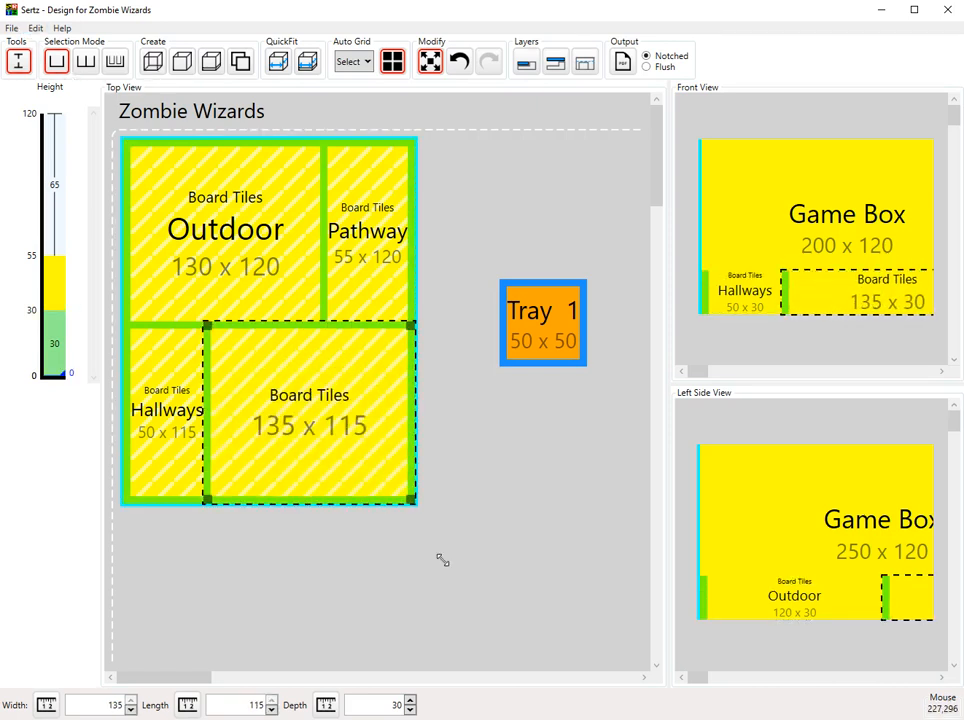
{"action": "double_click", "coordinate": [316, 426]}
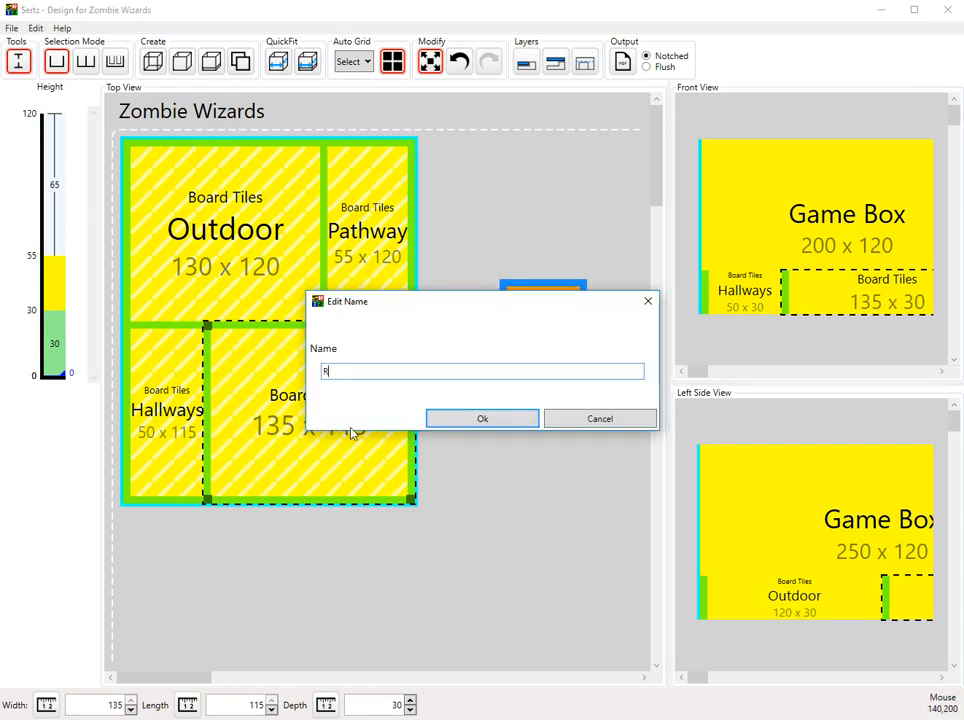
{"action": "left_click", "coordinate": [499, 420]}
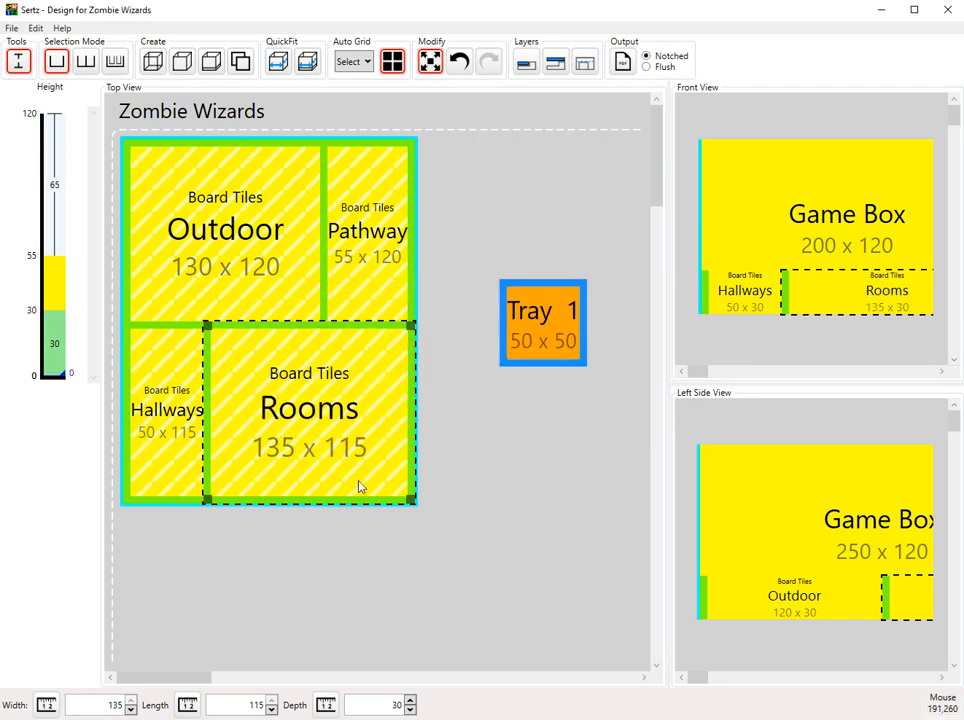
{"action": "left_click", "coordinate": [493, 530]}
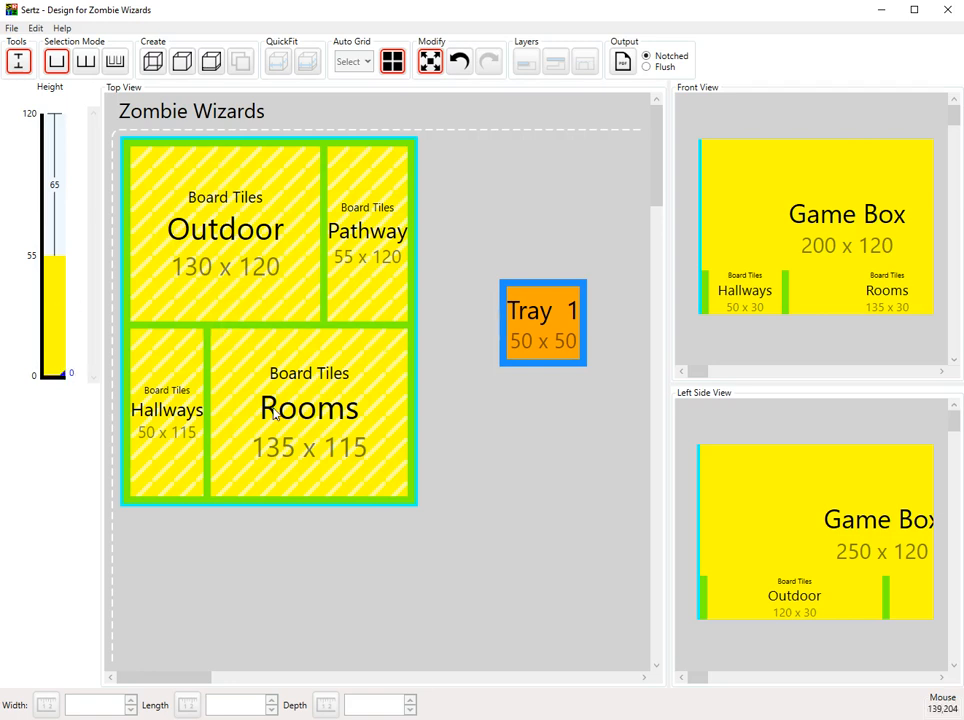
Move Tray 1 up level with Outdoor, and switch the selection mode from single spaces to whole trays, trying it on Board Tiles
{"action": "left_click_drag", "start_coordinate": [531, 322], "coordinate": [544, 194]}
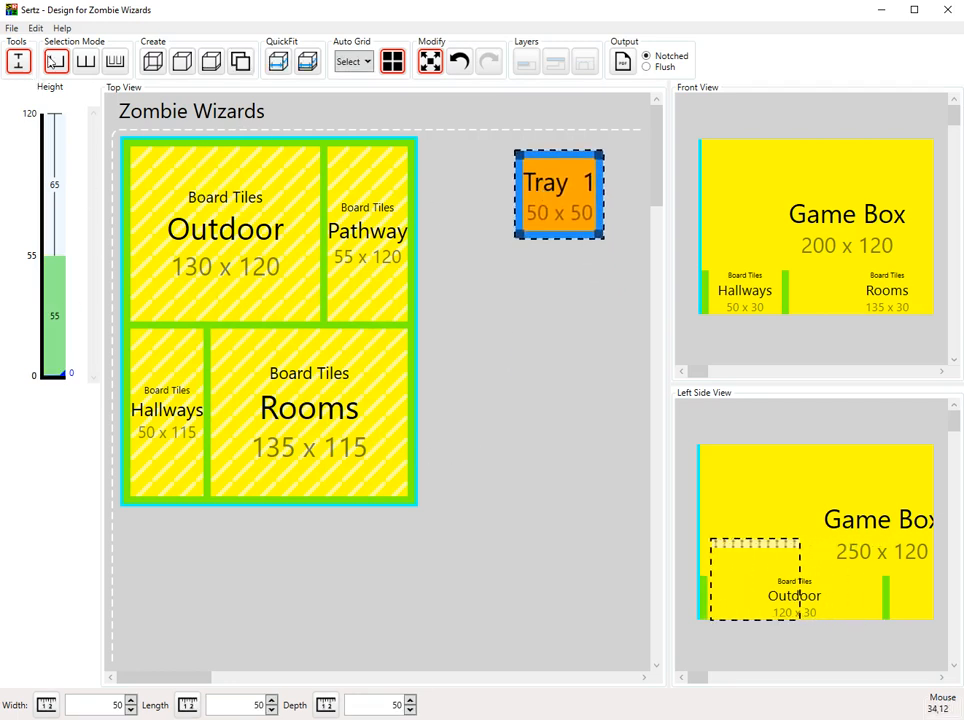
{"action": "left_click_drag", "start_coordinate": [401, 476], "coordinate": [249, 393]}
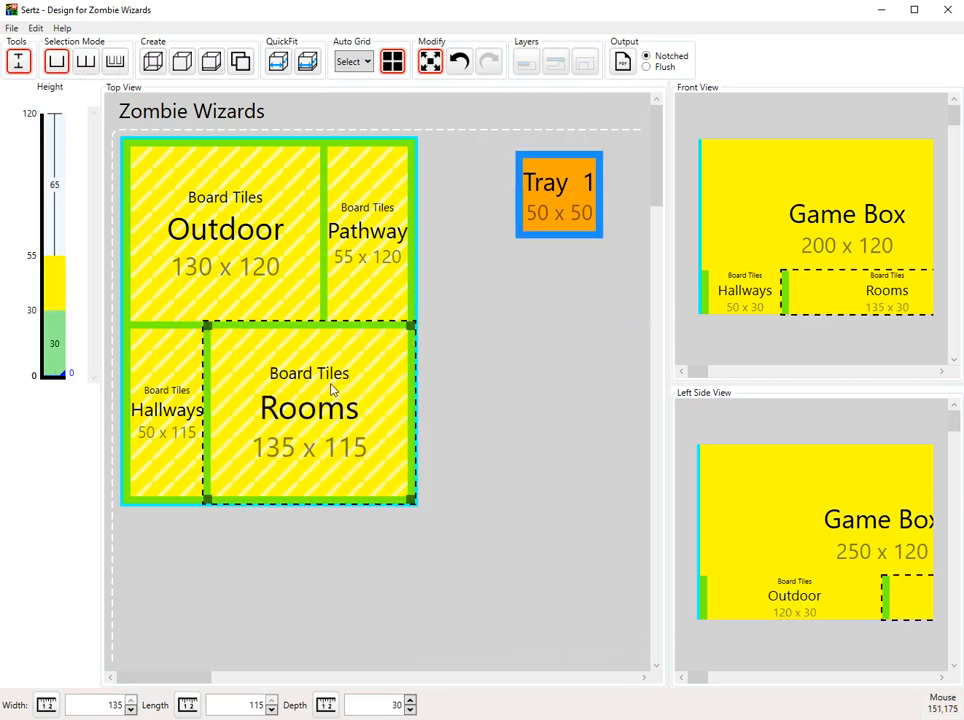
{"action": "left_click", "coordinate": [85, 61]}
{"action": "left_click", "coordinate": [183, 160]}
{"action": "left_click_drag", "start_coordinate": [183, 160], "coordinate": [297, 336]}
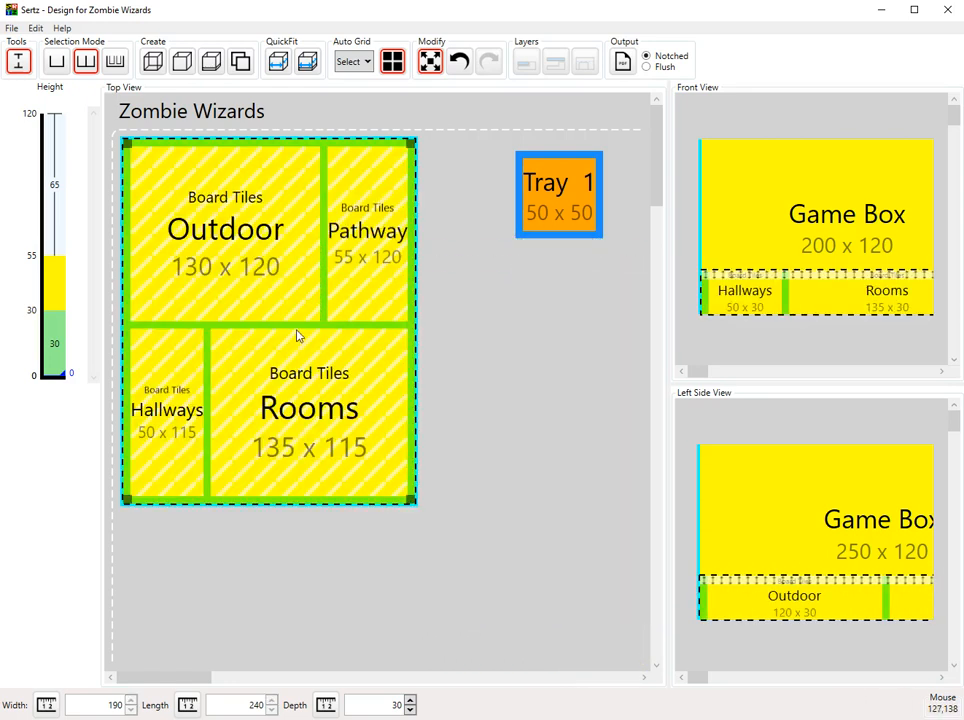
{"action": "left_click", "coordinate": [577, 398]}
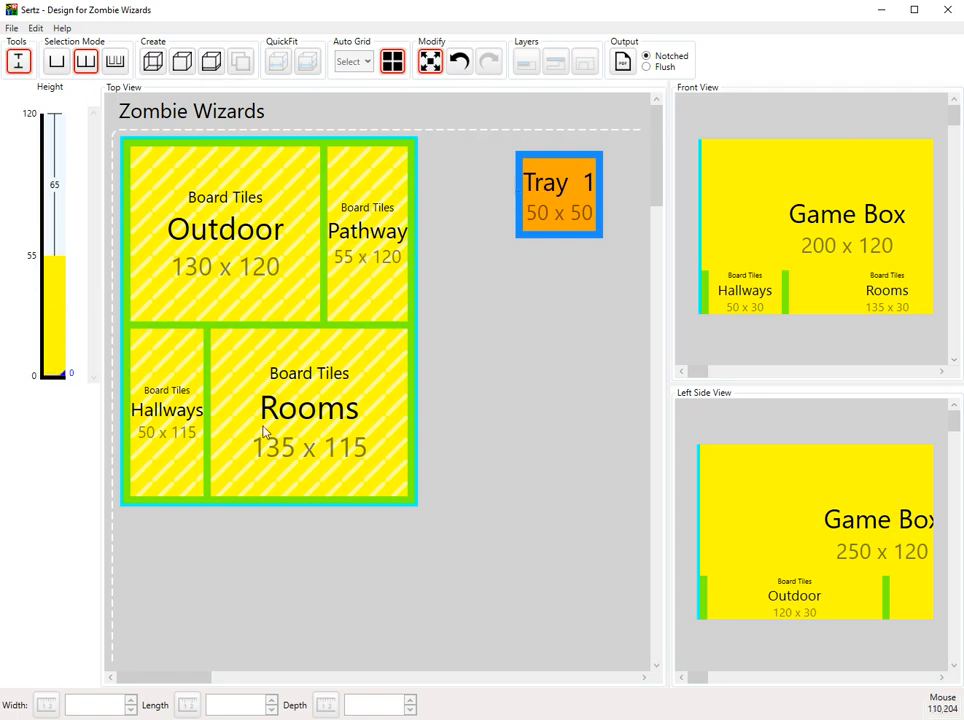
Widen the front and left side views, and move Tray 1 closer to the Board Tiles tray
{"action": "left_click_drag", "start_coordinate": [667, 331], "coordinate": [592, 333]}
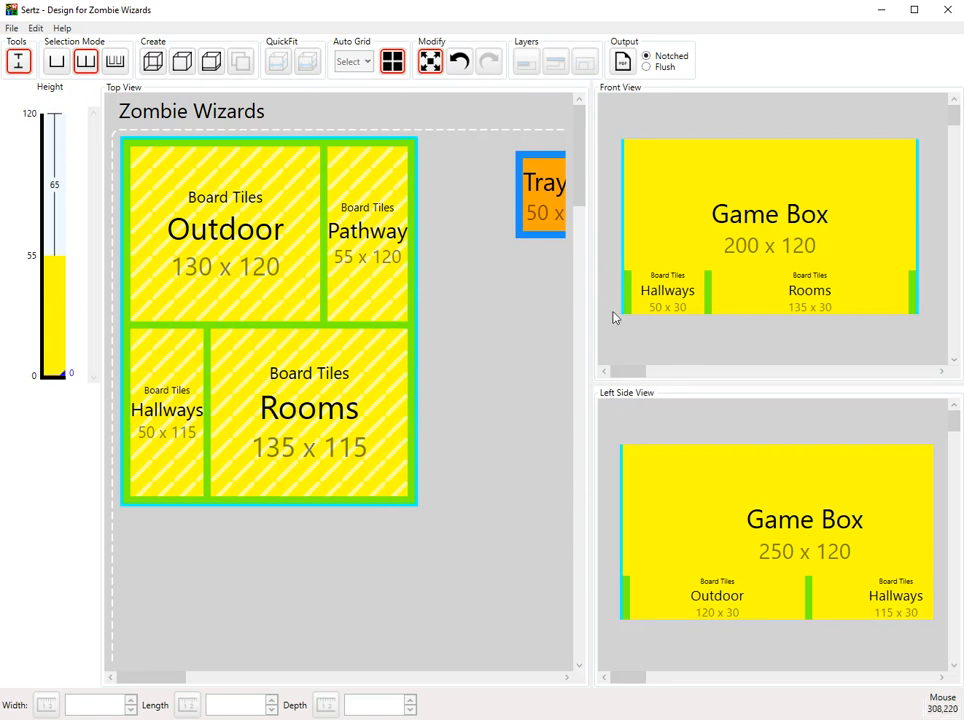
{"action": "left_click_drag", "start_coordinate": [591, 301], "coordinate": [617, 301]}
{"action": "left_click_drag", "start_coordinate": [555, 215], "coordinate": [486, 210]}
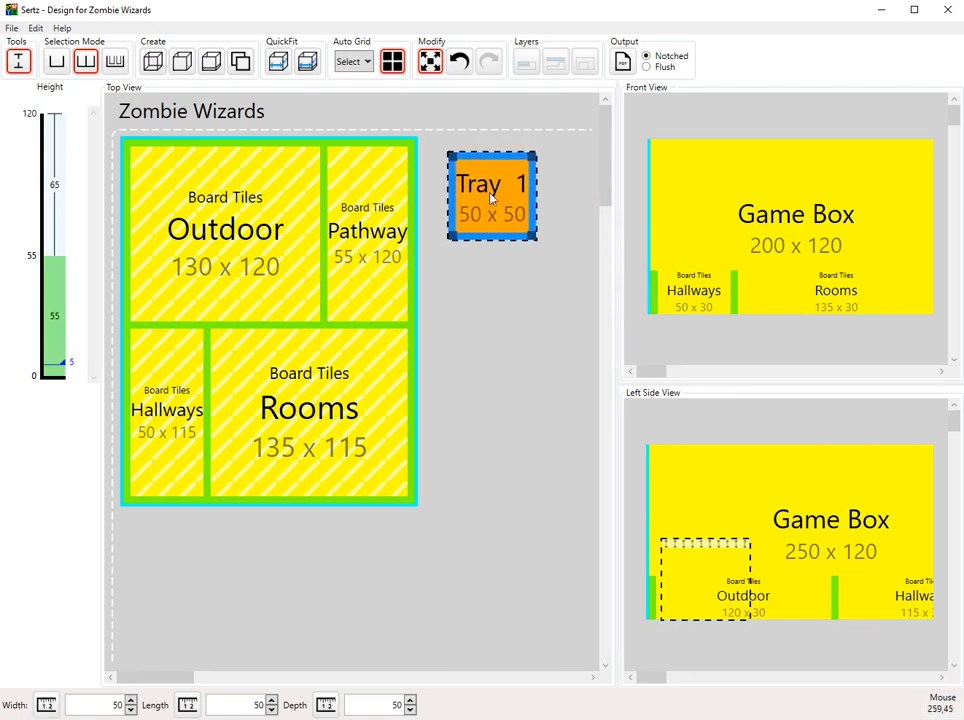